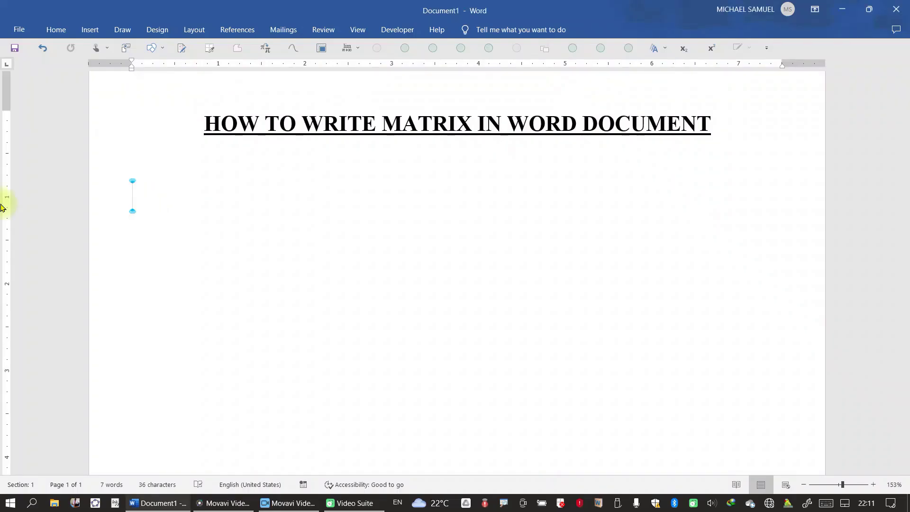
Step: Insert an equation multiplying the 2×2 matrices (1,b;c,d) and (p,q;r,s), equal to an empty 2×2 matrix
{"action": "key", "text": "alt+equal"}
{"action": "type", "text": "\\pmatrix (1&b@c&d"}
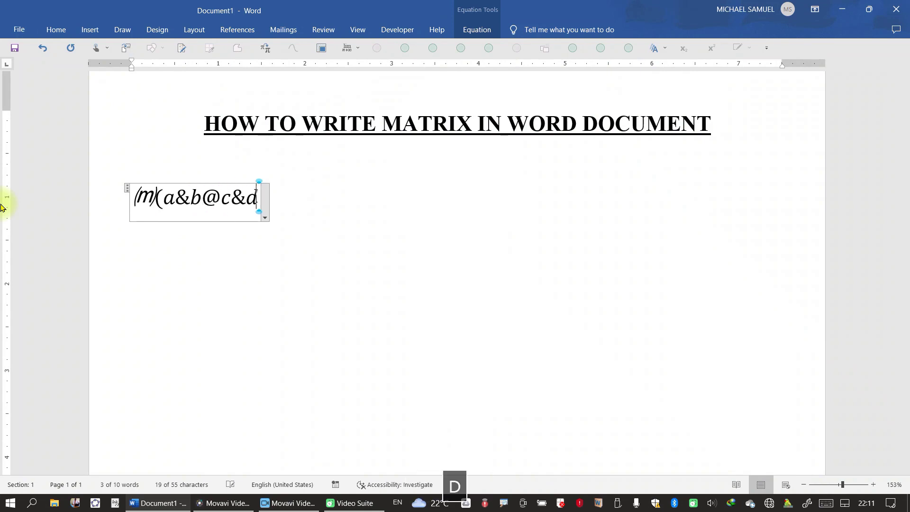
{"action": "type", "text": ") \\pmatrix (p&q@r&"}
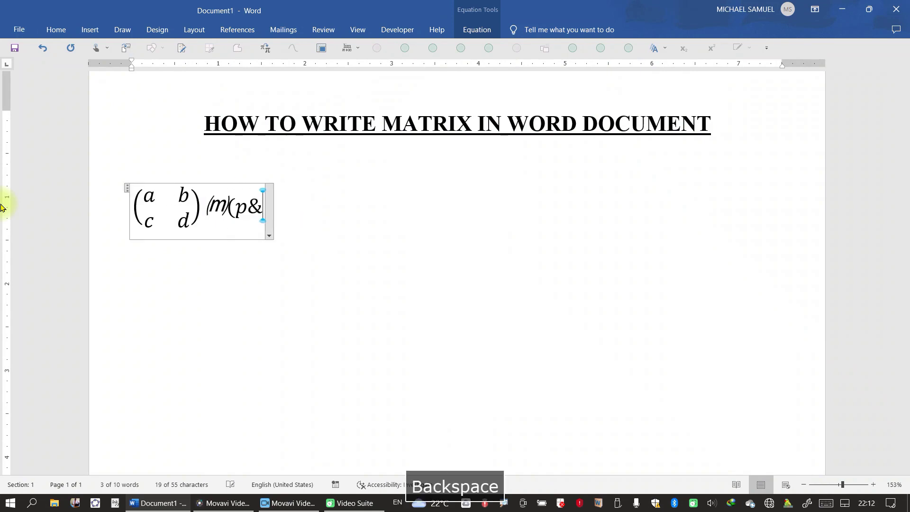
{"action": "type", "text": "s)="}
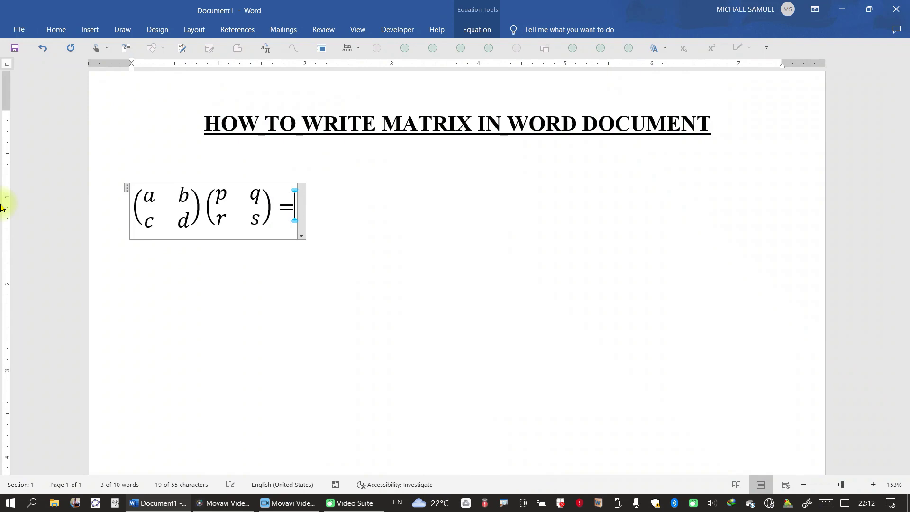
{"action": "type", "text": "\\matrix(&@&) "}
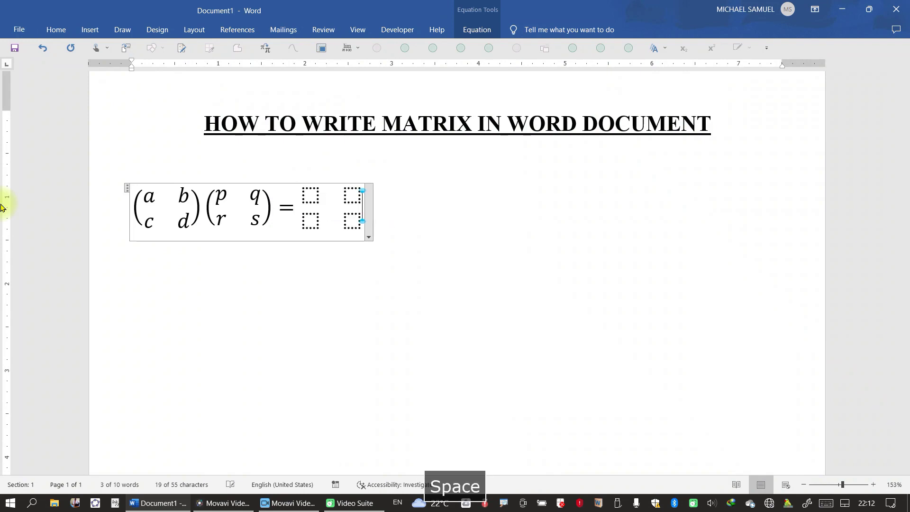
{"action": "type", "text": ")"}
{"action": "key", "text": "Right"}
Step: Fill the result matrix with ap+br, aq+bs, cp+dr and cq+ds
{"action": "key", "text": "Left"}
{"action": "key", "text": "Left"}
{"action": "key", "text": "Left"}
{"action": "key", "text": "Left"}
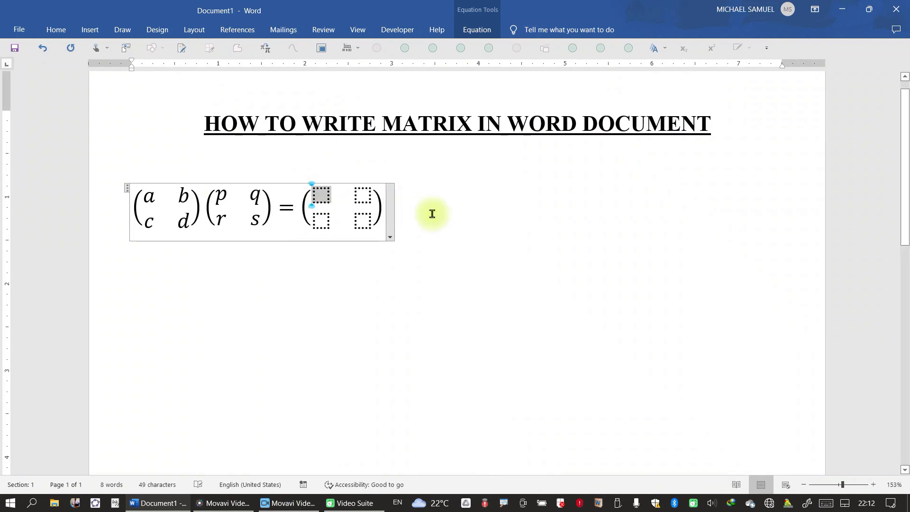
{"action": "type", "text": "ap+br"}
{"action": "key", "text": "Right"}
{"action": "type", "text": "aq + bs"}
{"action": "key", "text": "Right"}
{"action": "type", "text": "cp+dr"}
{"action": "key", "text": "Right"}
{"action": "type", "text": "cq + ds"}
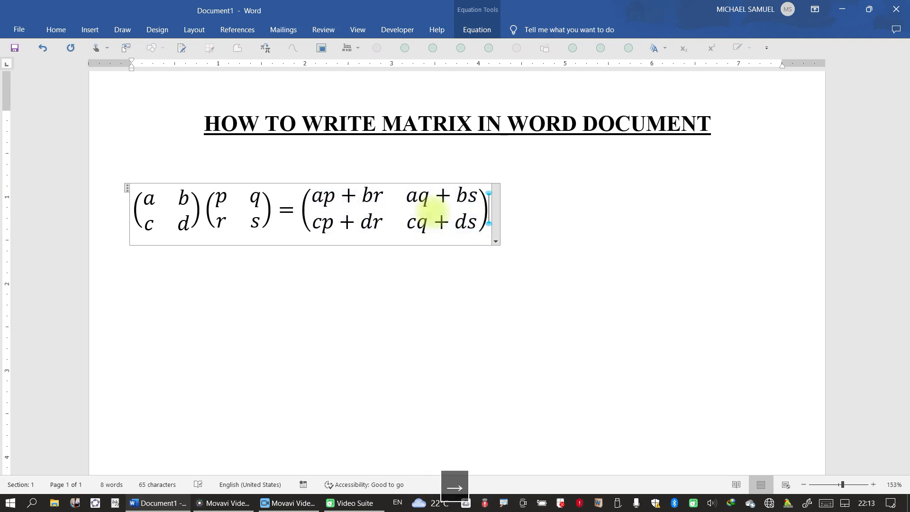
{"action": "key", "text": "Right"}
{"action": "key", "text": "Right"}
Step: Add a 'multiplication of matrices' line with the equation 'order 3×3.3×2=3×2 matrix'
{"action": "key", "text": "Return"}
{"action": "type", "text": "multiplication of matrices"}
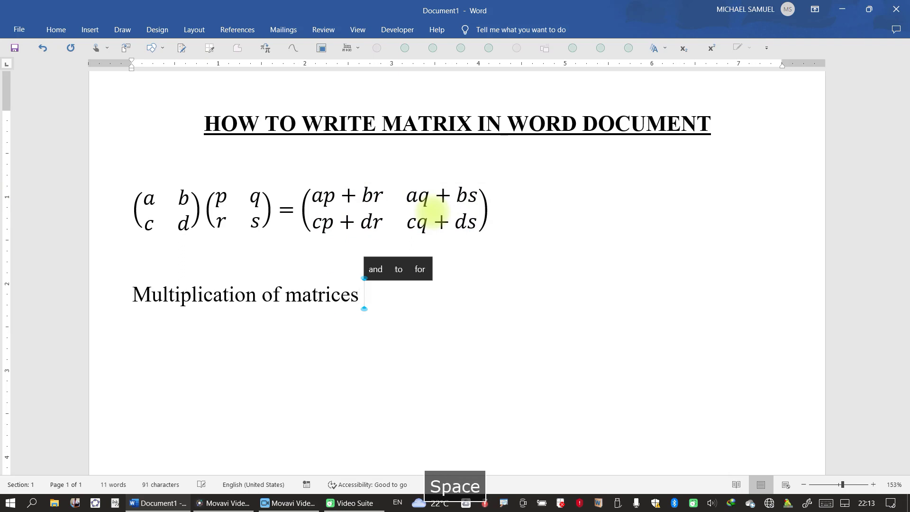
{"action": "key", "text": "alt+equal"}
{"action": "type", "text": "order 3\times 3.3"}
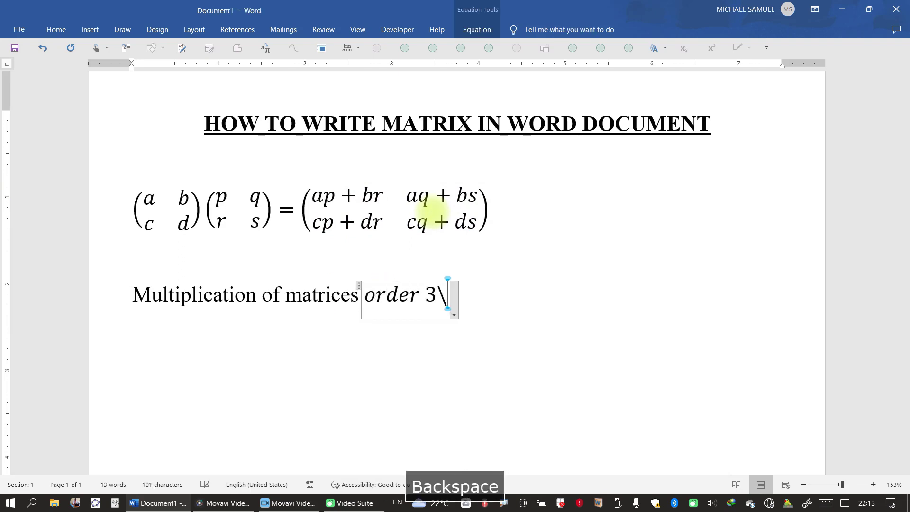
{"action": "type", "text": "\times 2=3\times 2 matrix"}
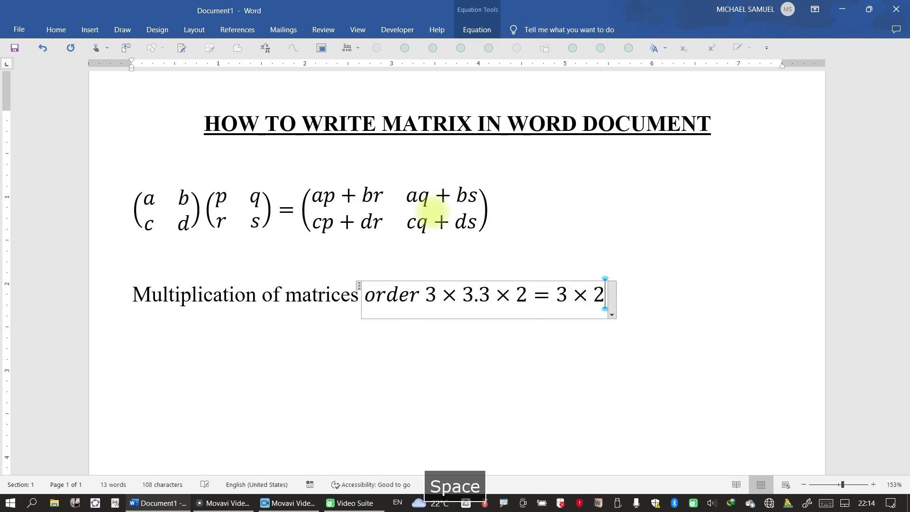
{"action": "key", "text": "Return"}
{"action": "scroll", "coordinate": [424, 208], "scroll_direction": "down", "scroll_amount": 3}
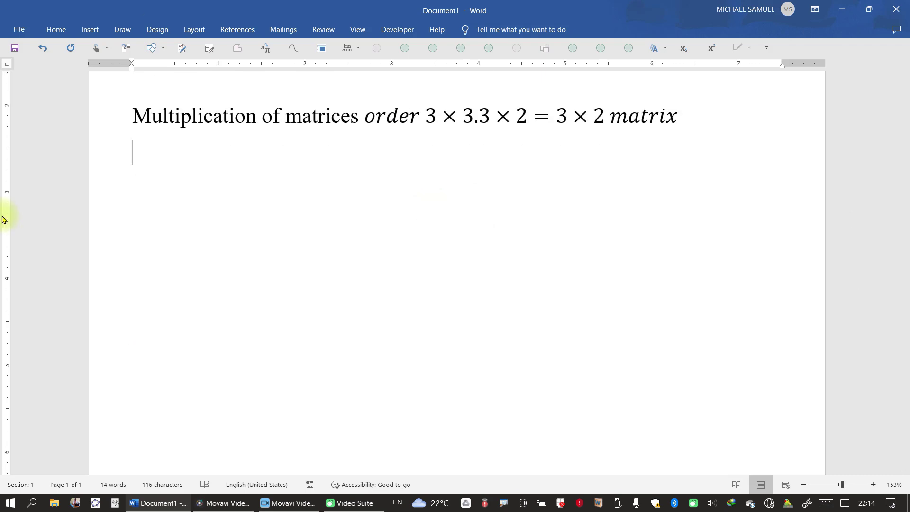
Step: Insert an equation multiplying the 3×3 matrix (5,4,8;9,3,0;7,1,8) by the 3×2 matrix (5,5;8,0;7,3)
{"action": "key", "text": "alt+equal"}
{"action": "type", "text": "\\pmatrix(5&"}
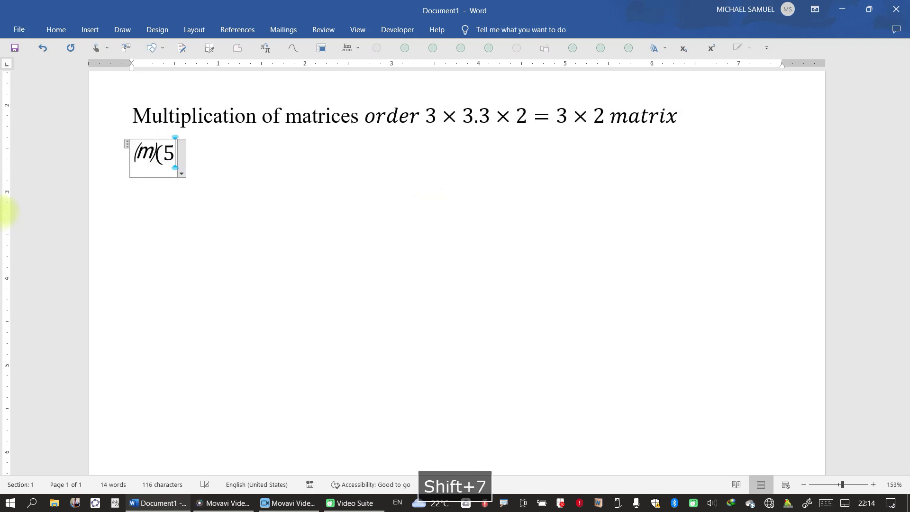
{"action": "type", "text": "4&8@9&3&0@7"}
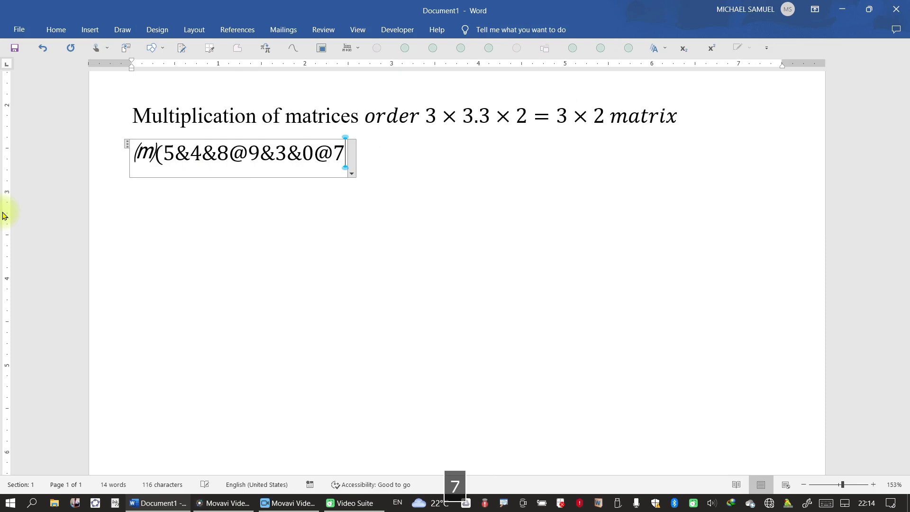
{"action": "type", "text": "&1&8)"}
{"action": "key", "text": "space"}
{"action": "type", "text": "\\pmatrix(5&5@8&0@7&3)"}
{"action": "key", "text": "space"}
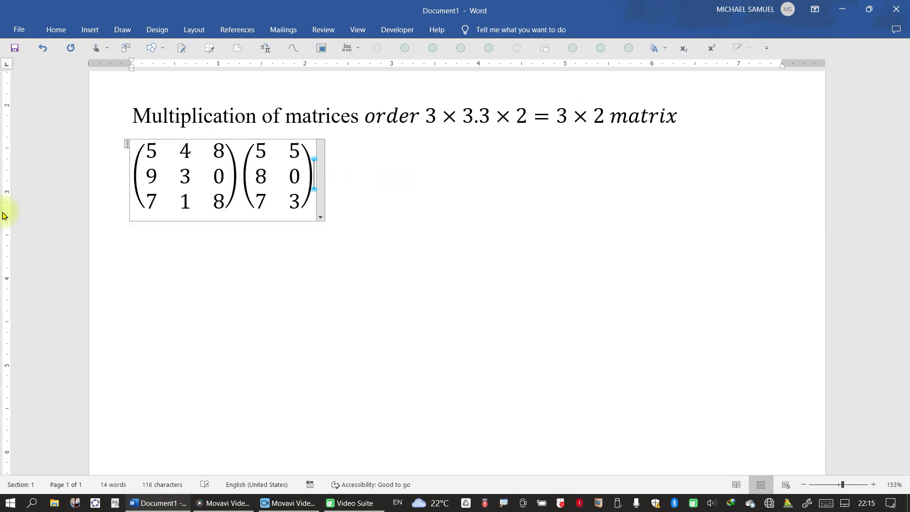
Step: Append '=' followed by an empty 3×2 matrix wrapped in parentheses
{"action": "type", "text": "=\\pmatrix("}
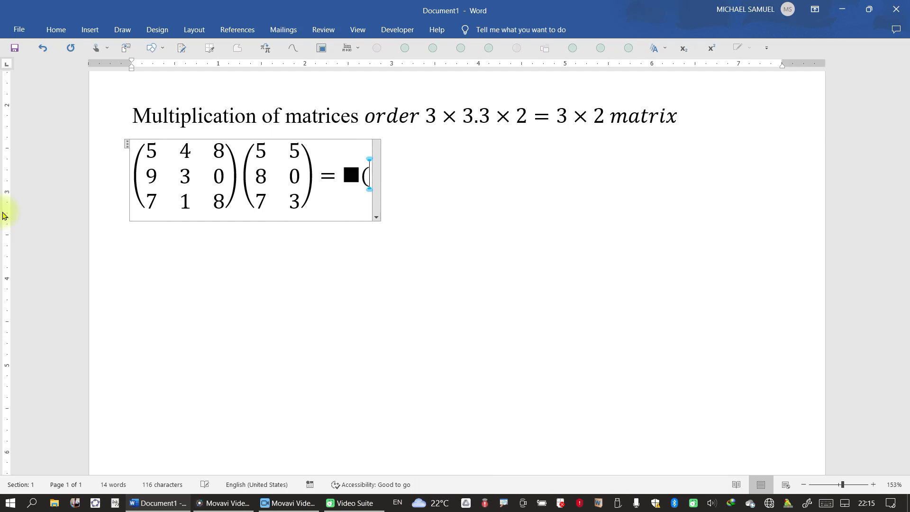
{"action": "type", "text": "&@&@&)"}
{"action": "key", "text": "space"}
{"action": "type", "text": ")"}
{"action": "key", "text": "Left"}
{"action": "type", "text": "("}
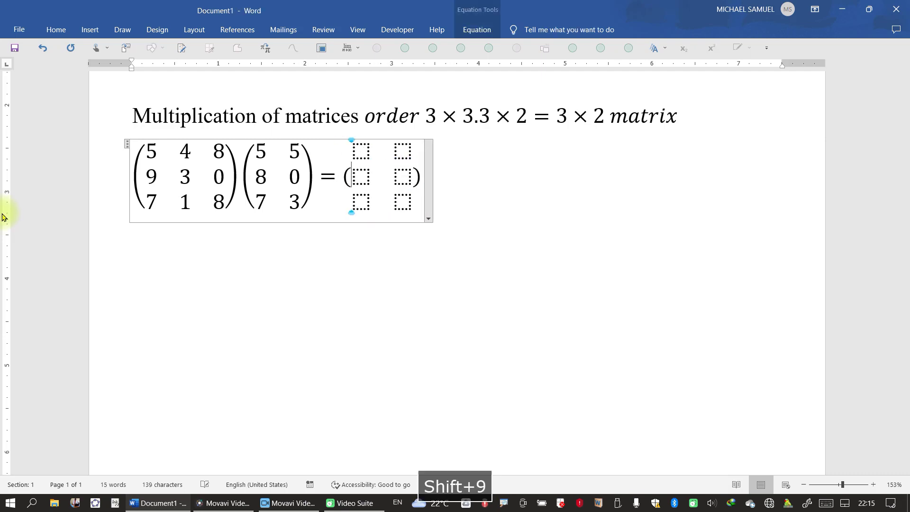
{"action": "key", "text": "space"}
Step: Fill the result's top two rows: 5(5)+4(8)+8(7), 5(5)+4(0)+8(3), 9(5)+3(8)+0(7), 9(5)+3(0)+0(3)
{"action": "type", "text": "5(5)+4(8)+8(7)"}
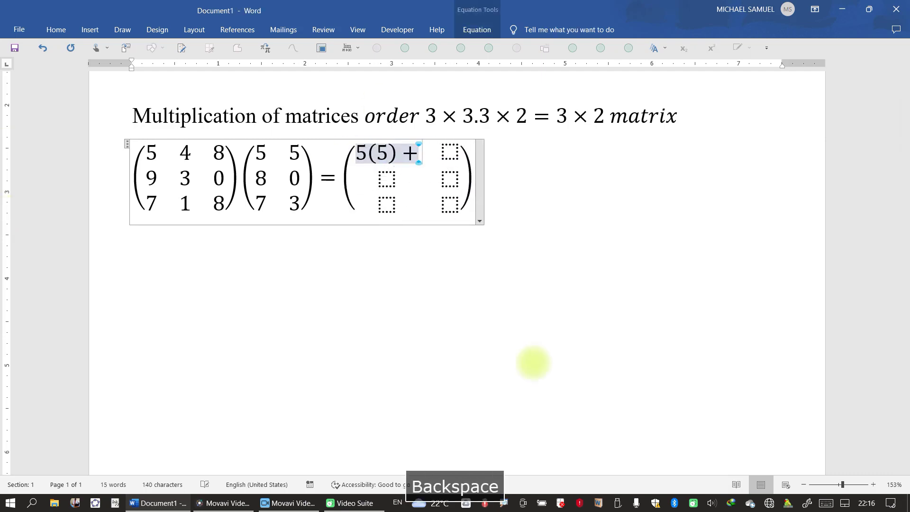
{"action": "key", "text": "Right"}
{"action": "type", "text": "5(5)+4(0)+8("}
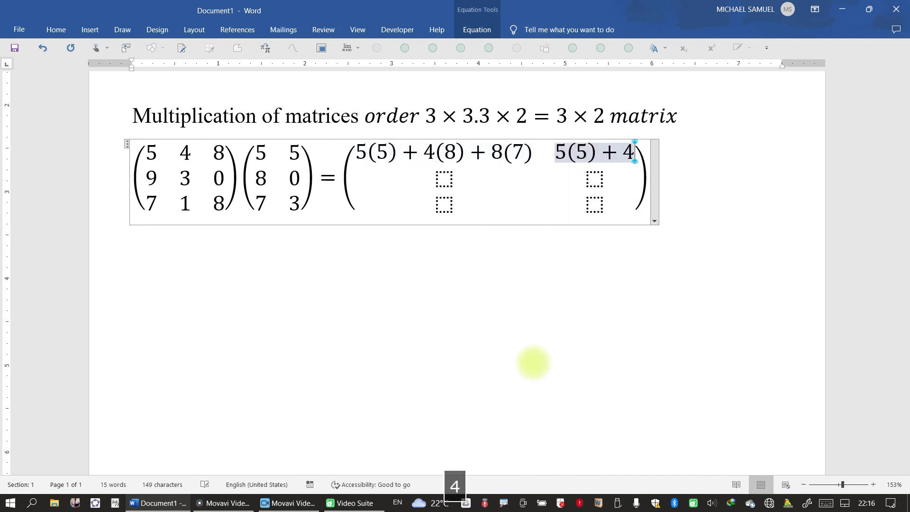
{"action": "type", "text": "3)"}
{"action": "key", "text": "Right"}
{"action": "type", "text": "9(5)+3(8)+0(7)"}
{"action": "key", "text": "Right"}
{"action": "type", "text": "9(5) + 3(0) + 0(3)"}
Step: Fill the bottom row with 7(5)+1(8)+8(7) and 7(5)+1(0)+8(3), then start a new line
{"action": "key", "text": "Right"}
{"action": "type", "text": "7(5)+q"}
{"action": "key", "text": "BackSpace"}
{"action": "type", "text": "1(8)+8(7)"}
{"action": "key", "text": "Right"}
{"action": "type", "text": "7(5) + 1(0) + 8(3)"}
{"action": "key", "text": "Right"}
{"action": "key", "text": "Right"}
{"action": "key", "text": "Return"}
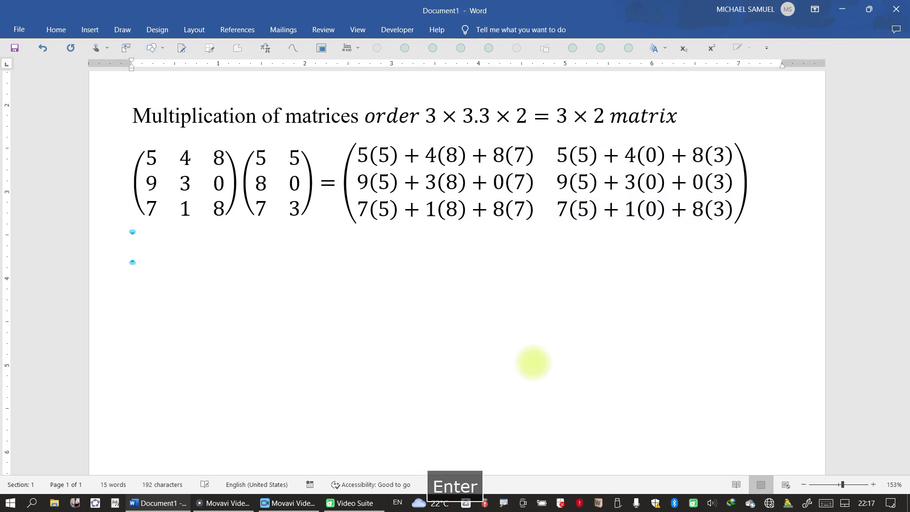
Step: Start an equation with '=' and an empty 3×2 matrix in parentheses
{"action": "key", "text": "alt+equal"}
{"action": "type", "text": "="}
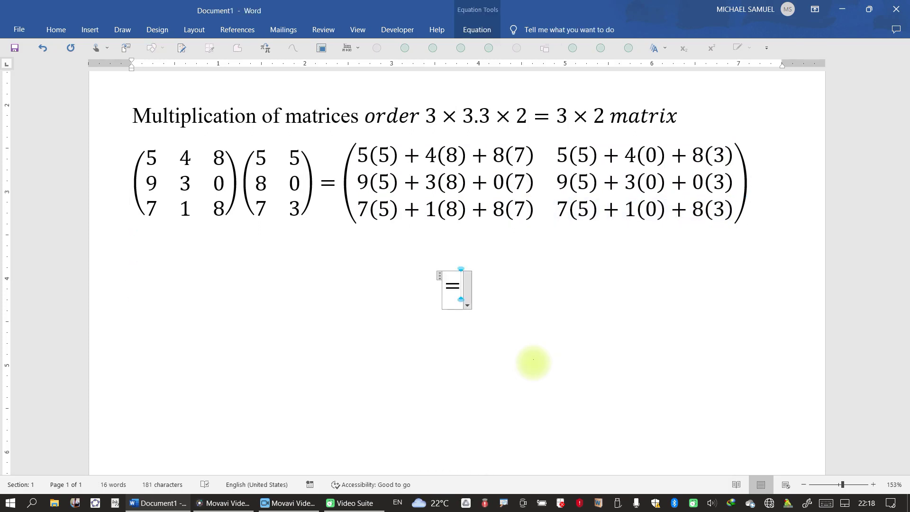
{"action": "type", "text": "\\m matrix (&@&@&) "}
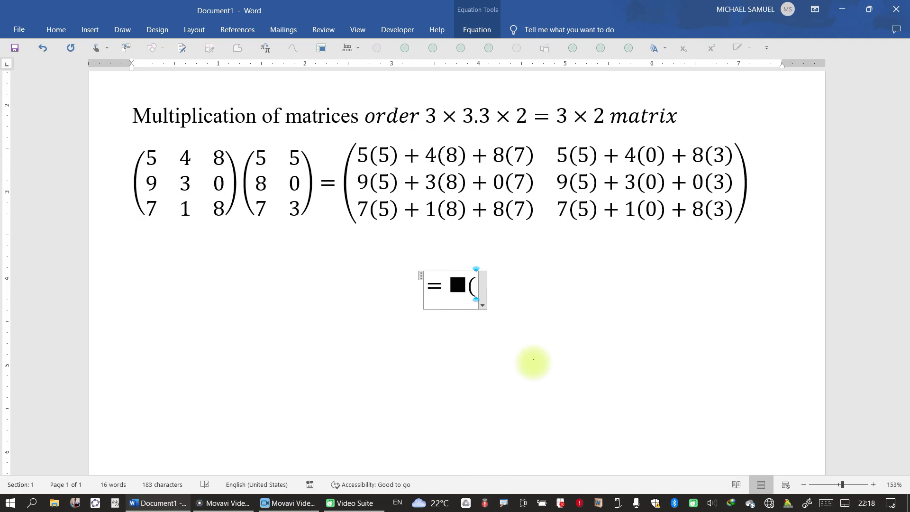
{"action": "type", "text": "()"}
{"action": "key", "text": "Left"}
Step: Fill the top rows with 25+32+56, 25+0+24, 45+24+0 and 45+0+0
{"action": "type", "text": "25+32+56"}
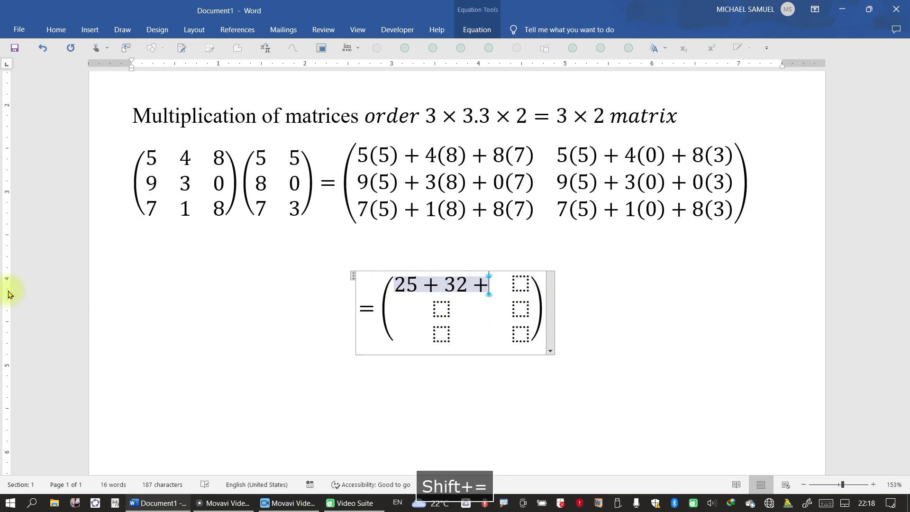
{"action": "key", "text": "Right"}
{"action": "type", "text": "25 + 0 + 24"}
{"action": "key", "text": "Right"}
{"action": "type", "text": "45+24+0"}
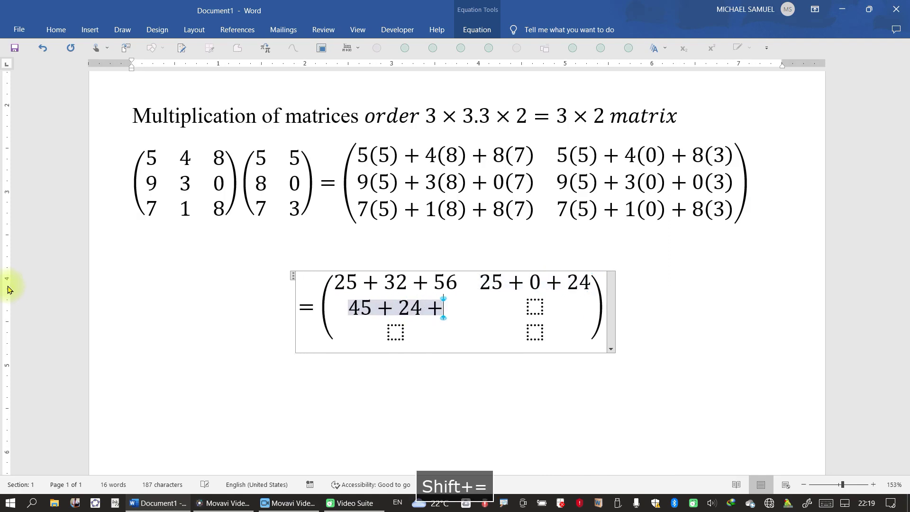
{"action": "key", "text": "Right"}
{"action": "type", "text": "45+0+0"}
Step: Fill the bottom row with 35+8+56 and 35+0+24, then append =(113,49;69,45;99,59)
{"action": "key", "text": "Right"}
{"action": "type", "text": "35 + 8 + 56"}
{"action": "key", "text": "Right"}
{"action": "type", "text": "35 + 0 + 24"}
{"action": "key", "text": "Right"}
{"action": "key", "text": "Right"}
{"action": "type", "text": "=\\"}
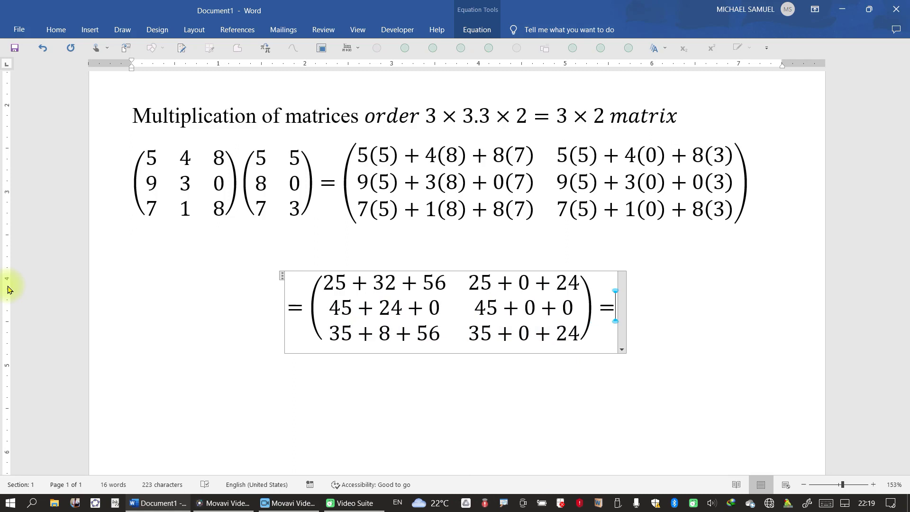
{"action": "type", "text": "pmatrix (113&49@"}
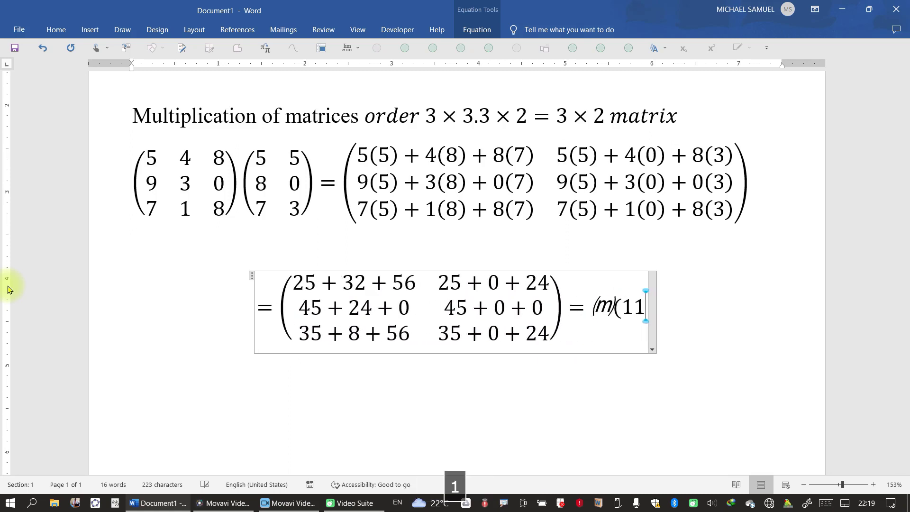
{"action": "type", "text": "69&45@"}
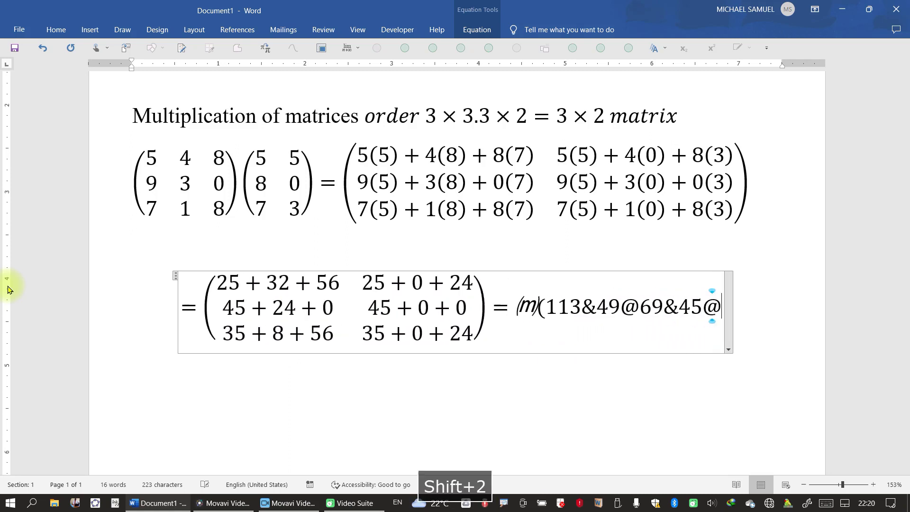
{"action": "type", "text": "99&59)"}
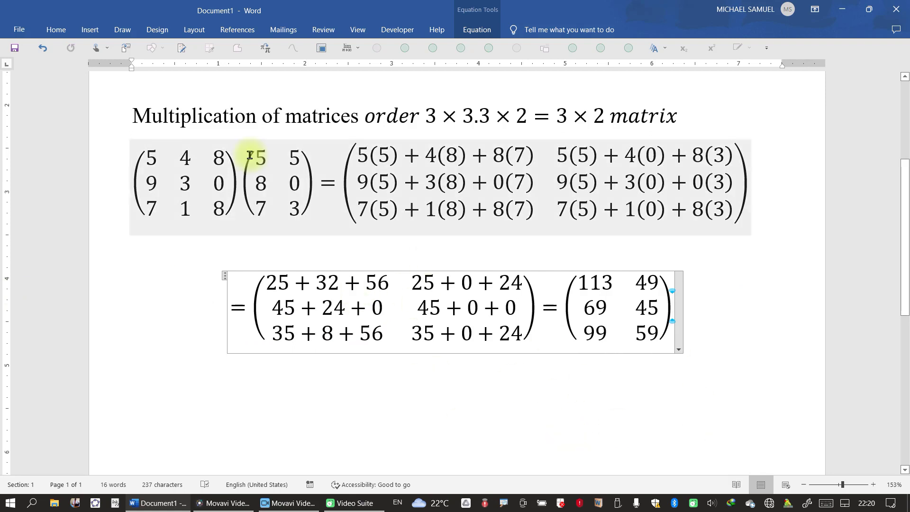
Step: Build the final answer matrix and end the equation
{"action": "key", "text": "Return"}
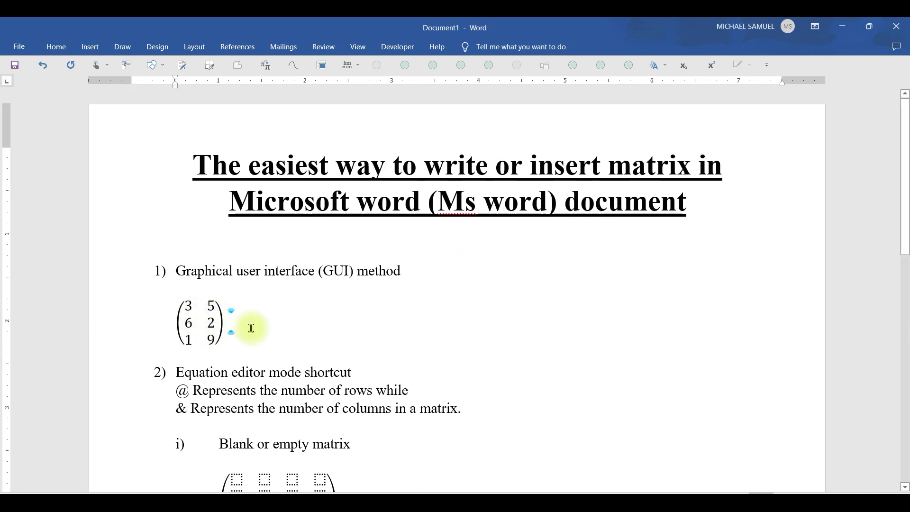
Step: Add space after the 3×2 matrix and insert a new empty equation beside it
{"action": "key", "text": "Tab"}
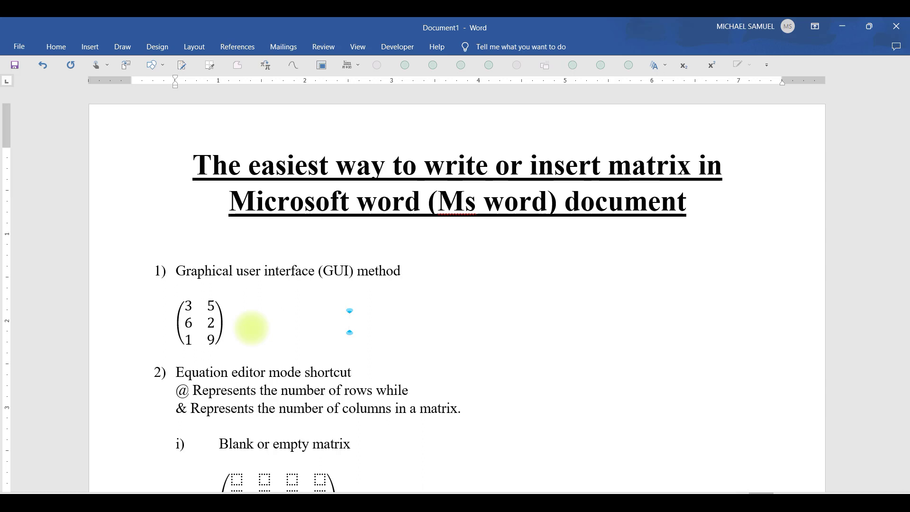
{"action": "key", "text": "alt+equal"}
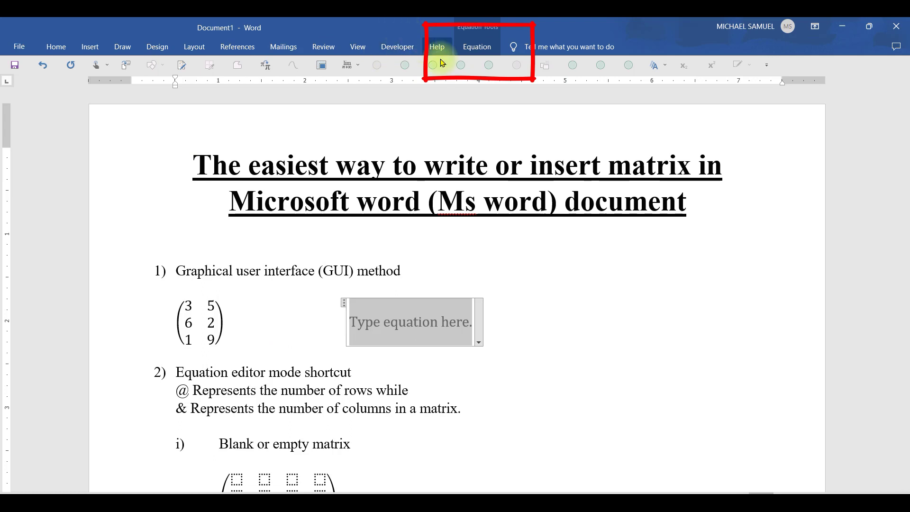
Step: Insert a 3x2 Empty Matrix from the Equation Matrix gallery
{"action": "left_click", "coordinate": [479, 50]}
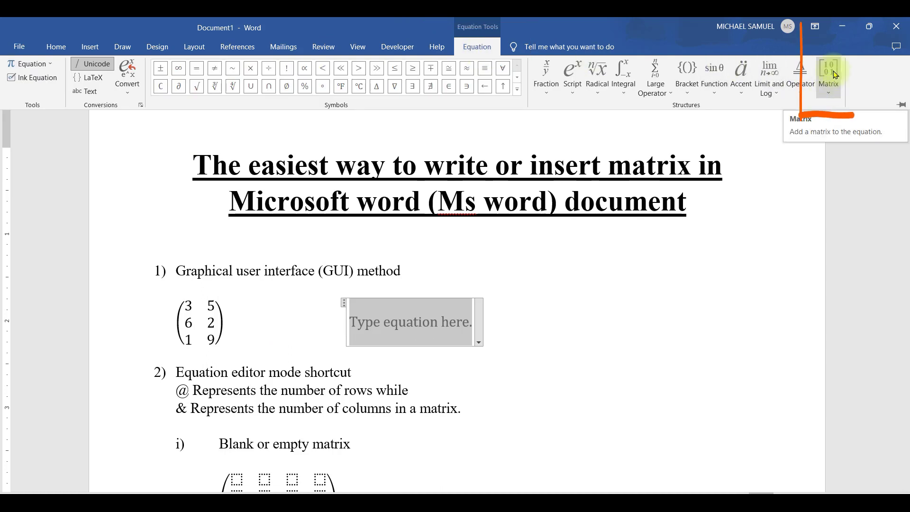
{"action": "left_click", "coordinate": [830, 90]}
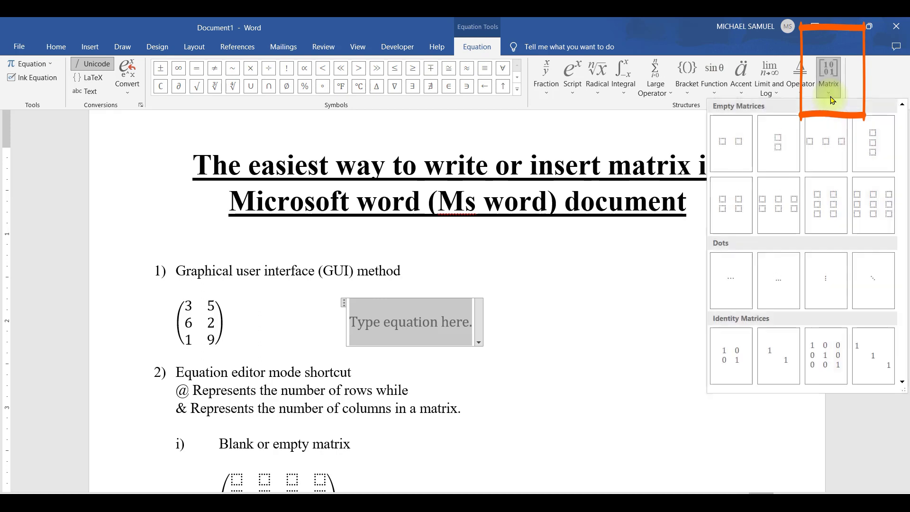
{"action": "left_click", "coordinate": [828, 201]}
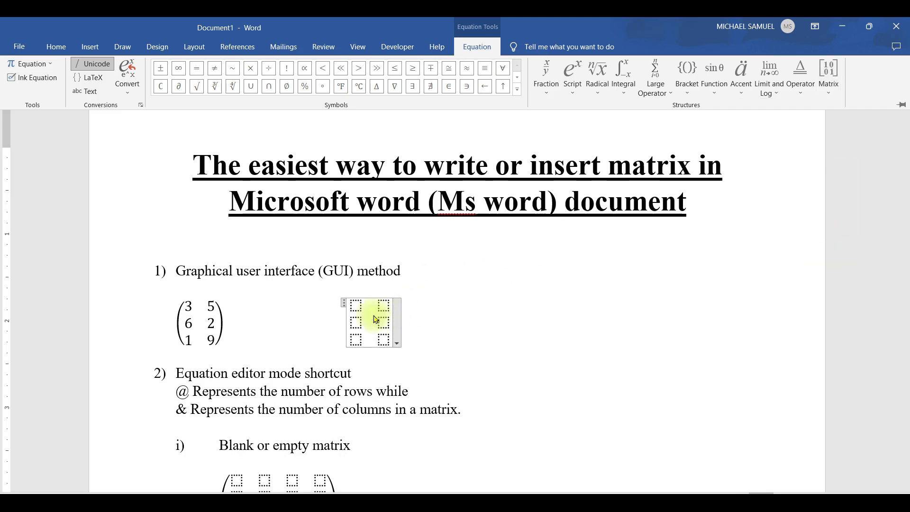
Step: Enter the values 3, 5, 6, 2, 1, 9 into the empty matrix cells
{"action": "left_click", "coordinate": [357, 306]}
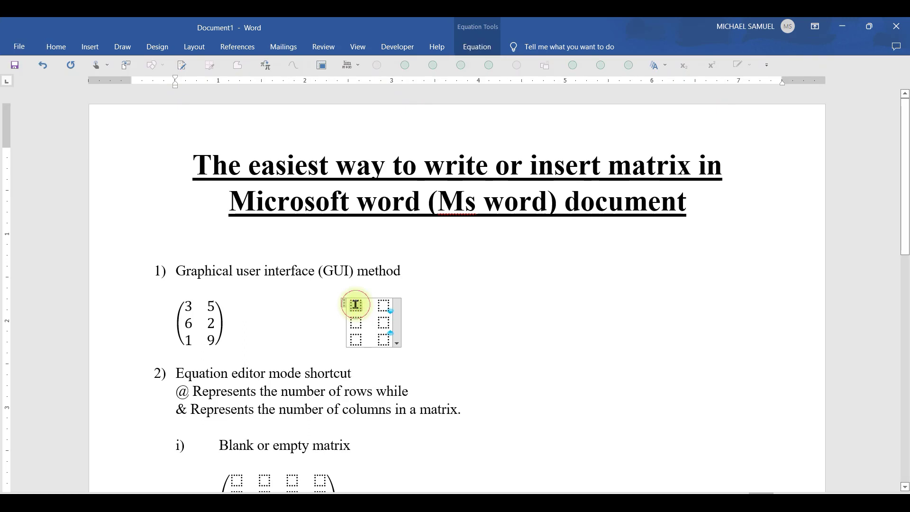
{"action": "type", "text": "3 "}
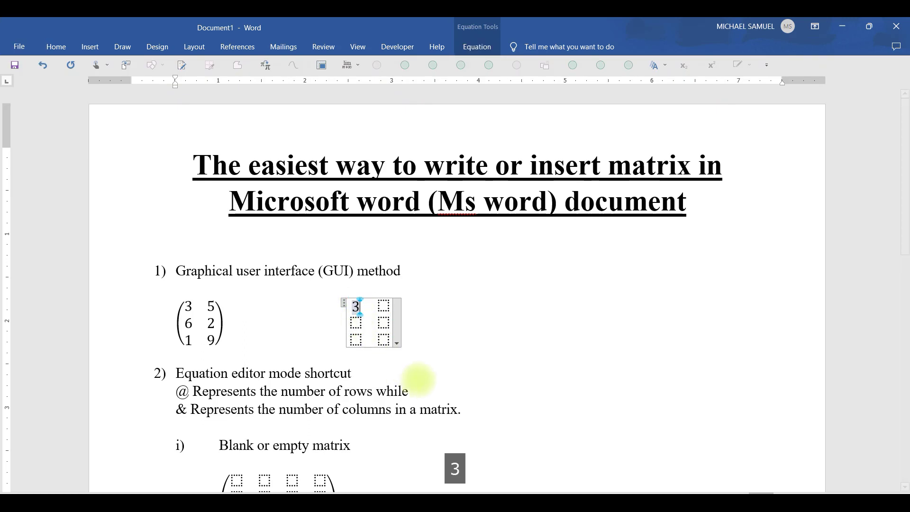
{"action": "type", "text": "5 "}
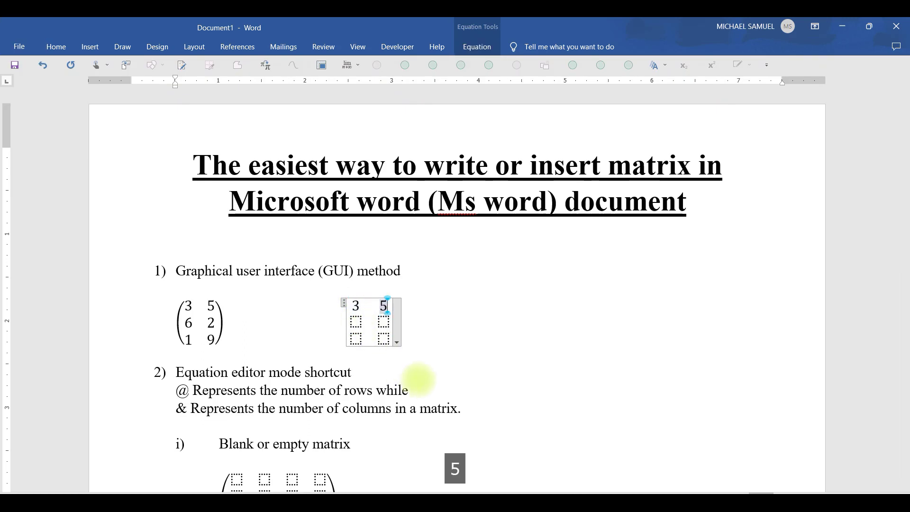
{"action": "type", "text": "6"}
{"action": "key", "text": "Right"}
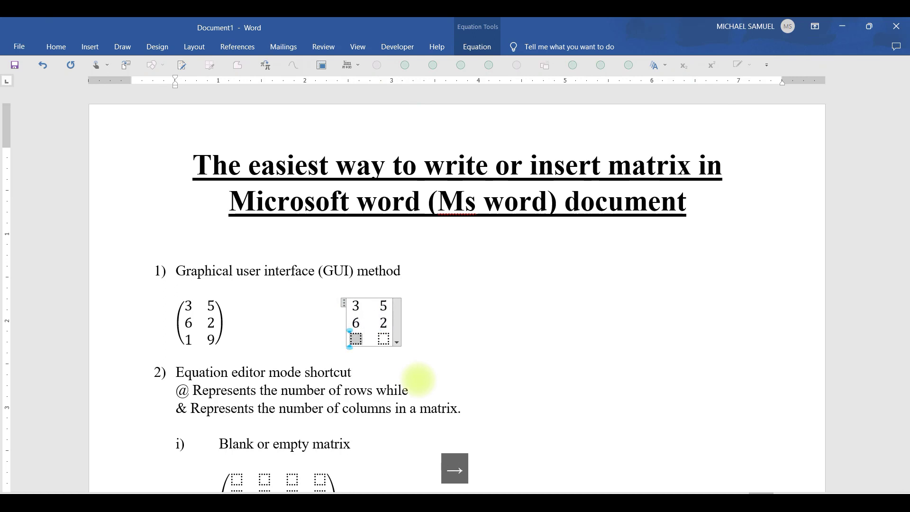
{"action": "type", "text": "1"}
{"action": "key", "text": "Right"}
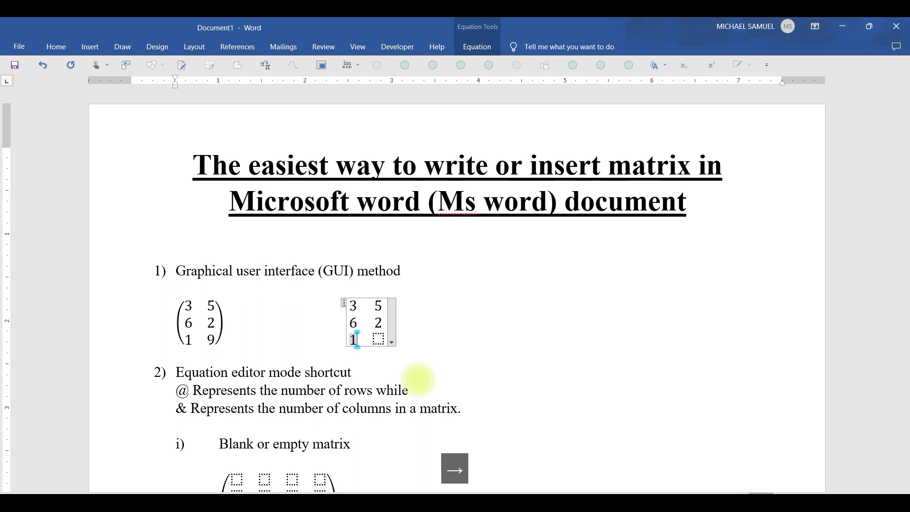
{"action": "type", "text": "9"}
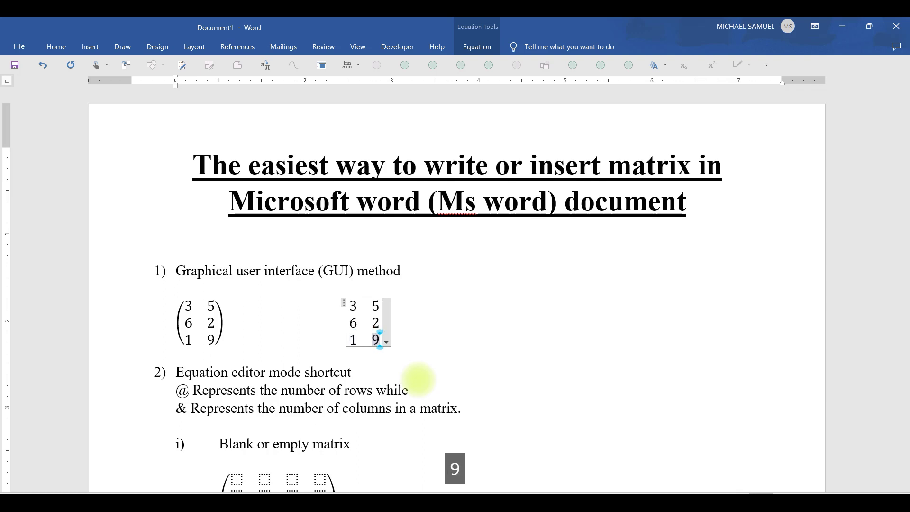
{"action": "key", "text": "Right"}
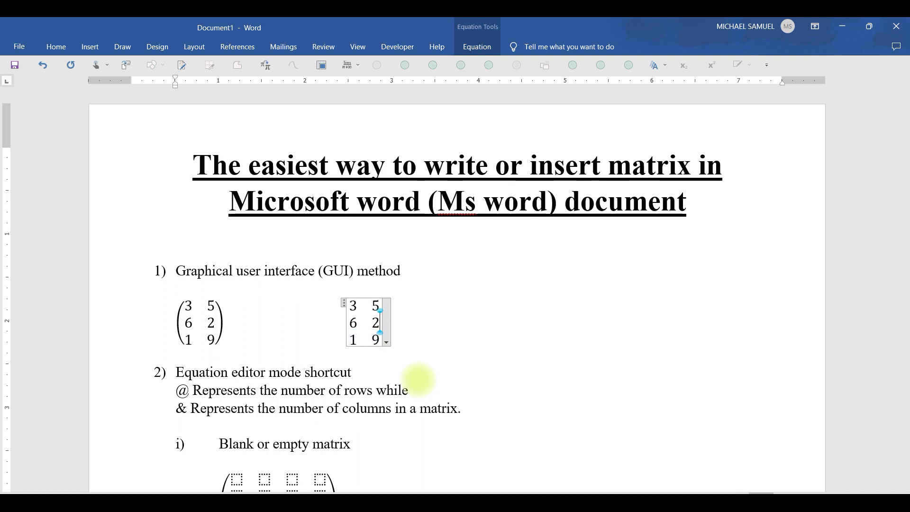
Step: Enclose the filled 3×2 matrix in parentheses
{"action": "type", "text": ")"}
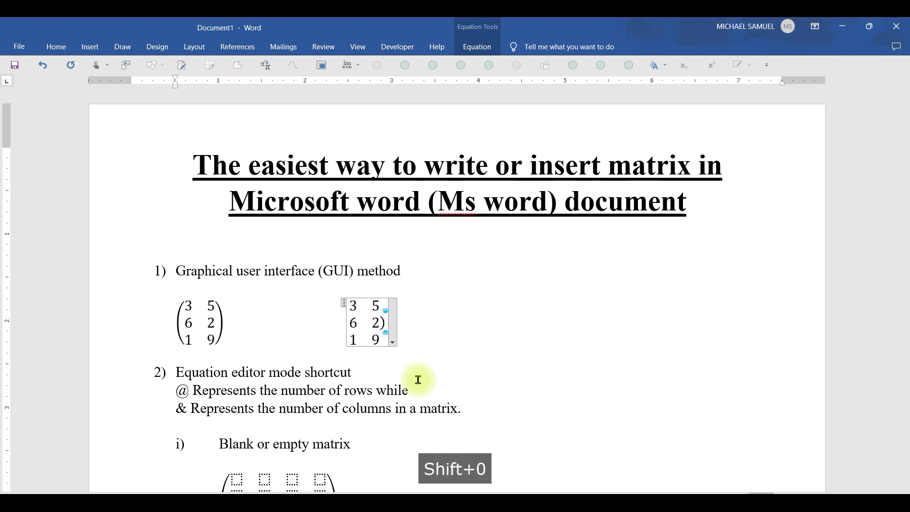
{"action": "double_click", "coordinate": [352, 306]}
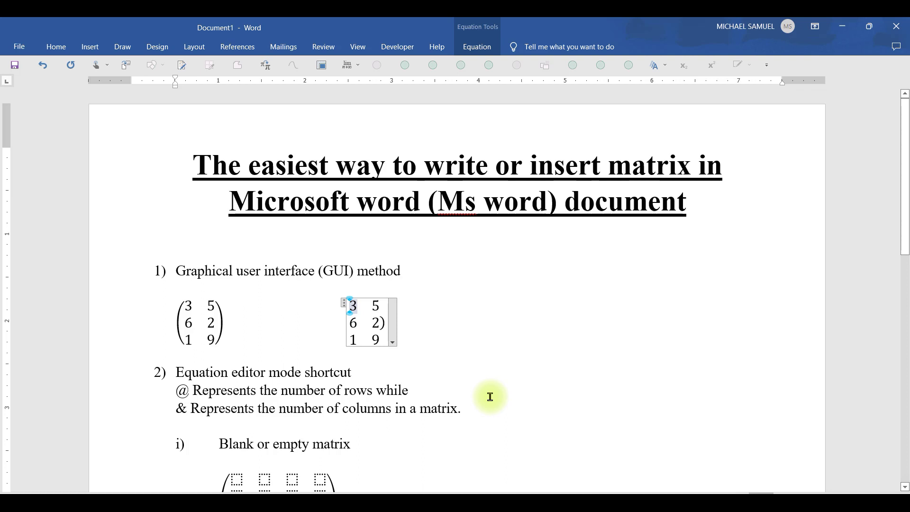
{"action": "key", "text": "Left"}
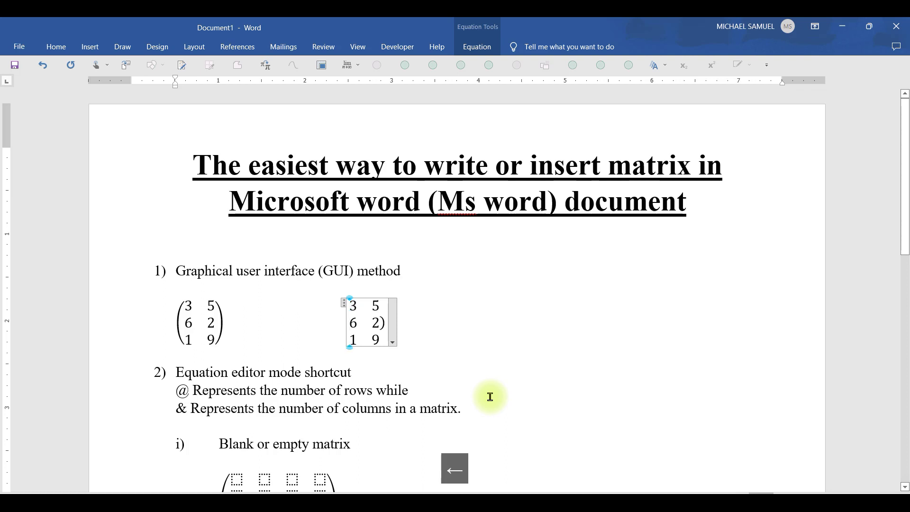
{"action": "type", "text": "("}
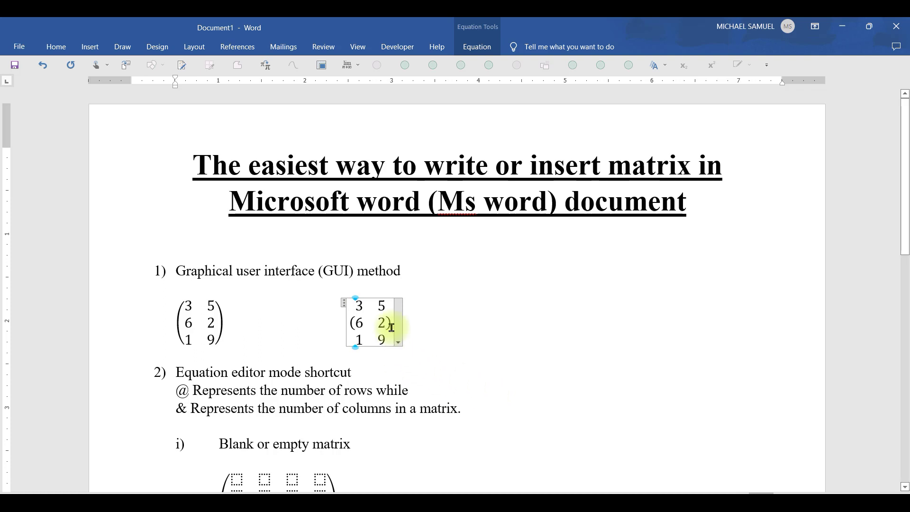
{"action": "left_click", "coordinate": [391, 322]}
{"action": "type", "text": ")"}
{"action": "key", "text": "space"}
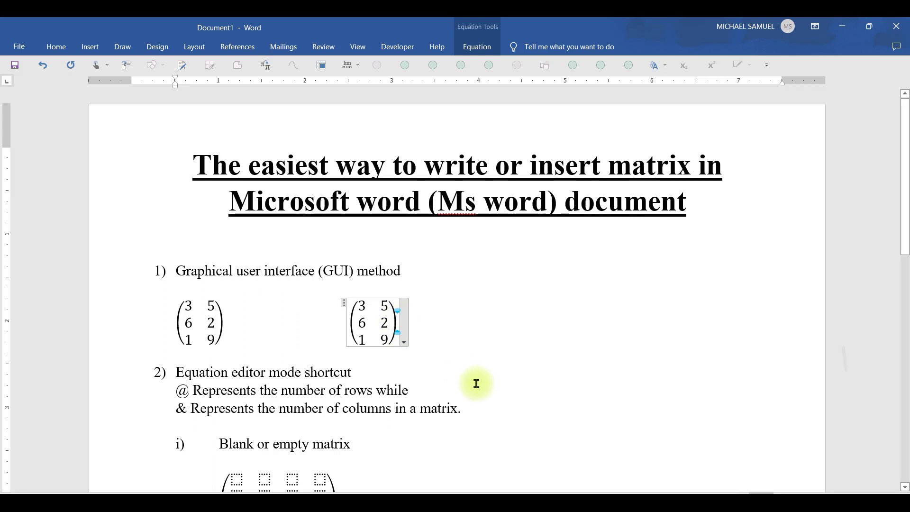
Step: Scroll down to the blank 5×4 matrix example and show the Equation tools
{"action": "scroll", "coordinate": [476, 383], "scroll_direction": "down", "scroll_amount": 5}
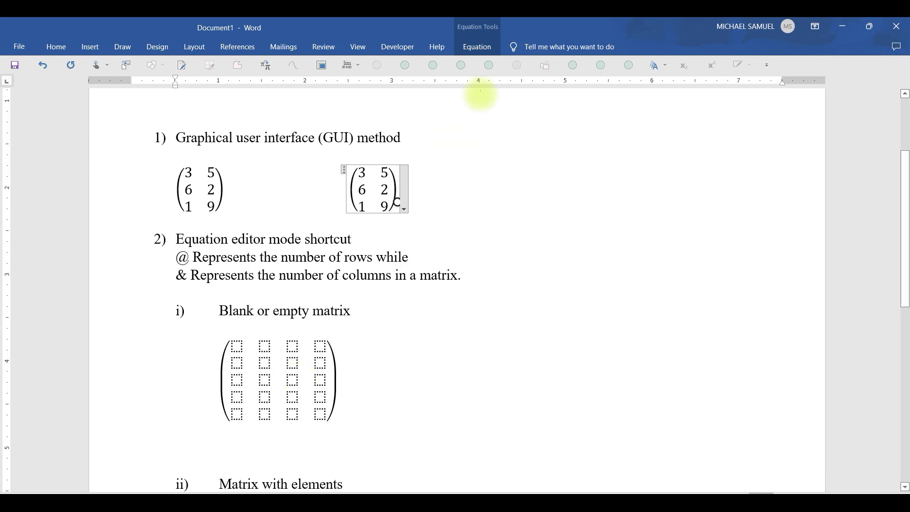
{"action": "left_click", "coordinate": [481, 50]}
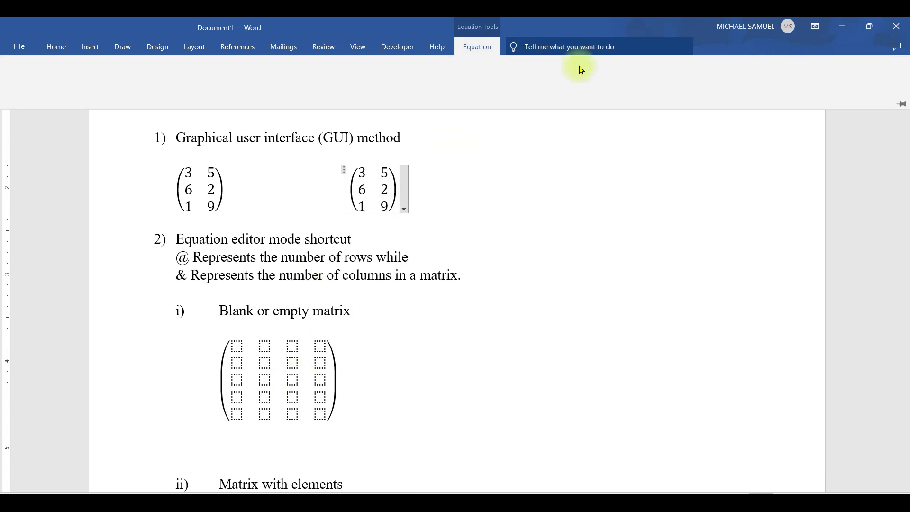
Step: Browse the Matrix gallery, close it without inserting, and place the cursor right of the blank matrix
{"action": "left_click", "coordinate": [835, 94]}
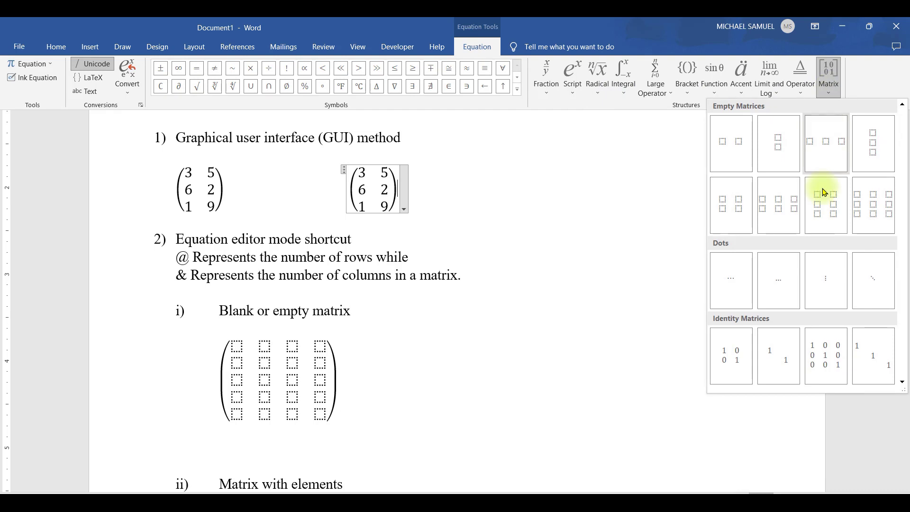
{"action": "left_click", "coordinate": [902, 380]}
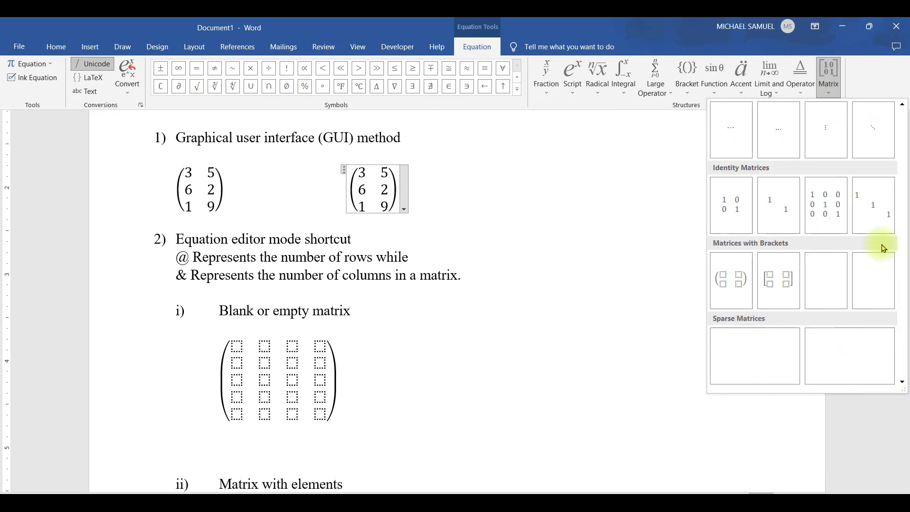
{"action": "left_click", "coordinate": [902, 142]}
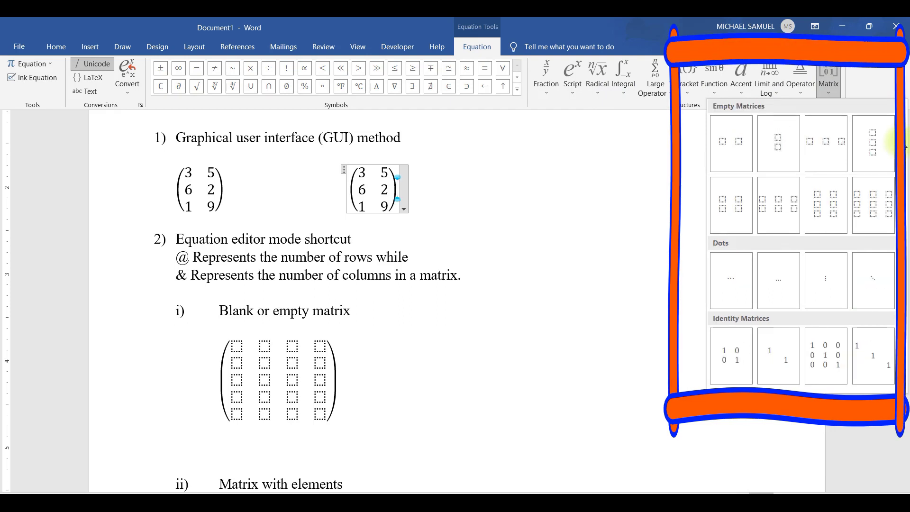
{"action": "left_click", "coordinate": [382, 373]}
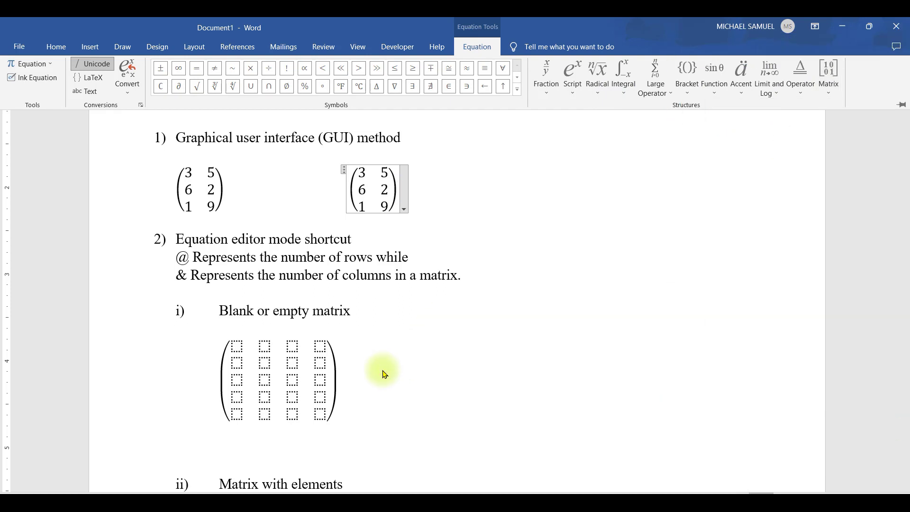
{"action": "left_click", "coordinate": [351, 378]}
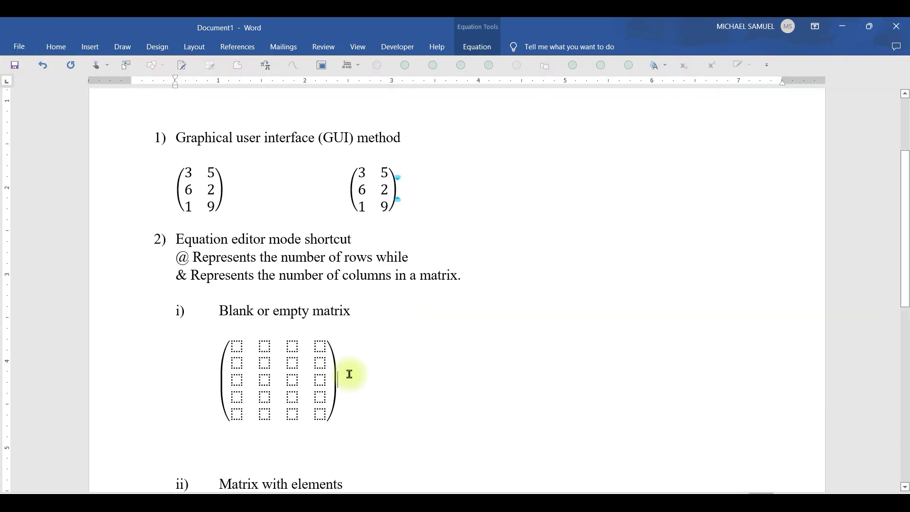
{"action": "key", "text": "Tab"}
{"action": "key", "text": "Tab"}
{"action": "key", "text": "Tab"}
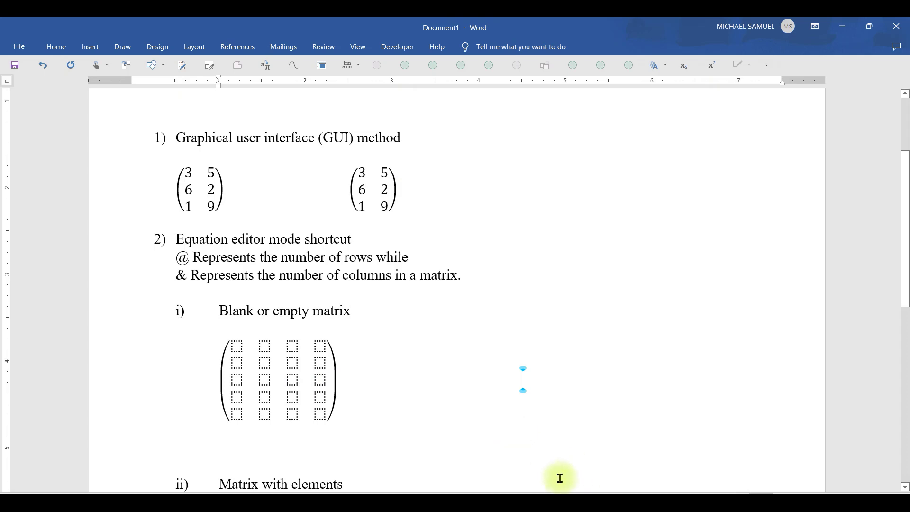
Step: Insert an equation building an empty 5×4 matrix with \matrix(@@@@&&&)
{"action": "key", "text": "alt+equal"}
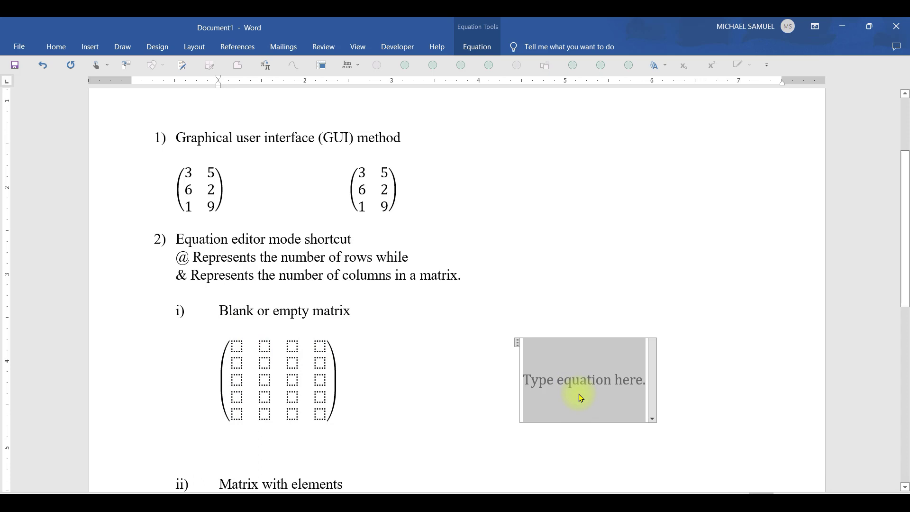
{"action": "left_click", "coordinate": [581, 399]}
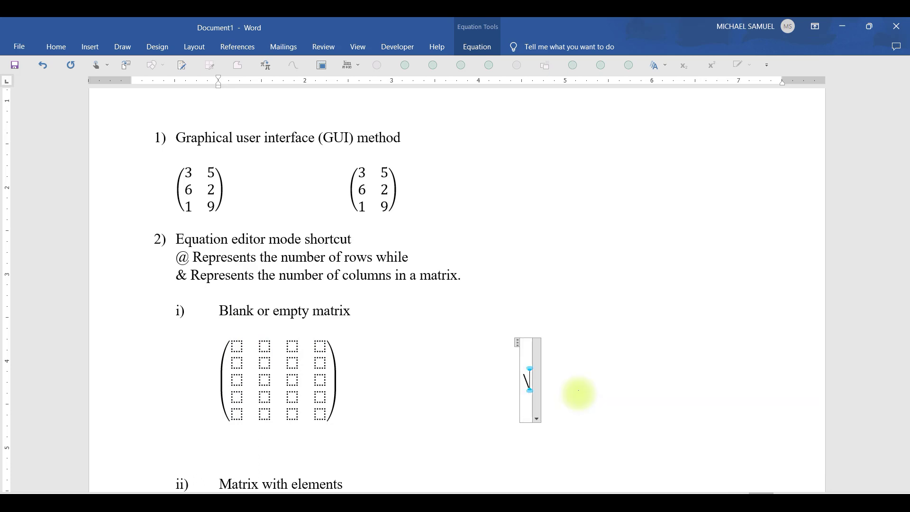
{"action": "type", "text": "\\matr"}
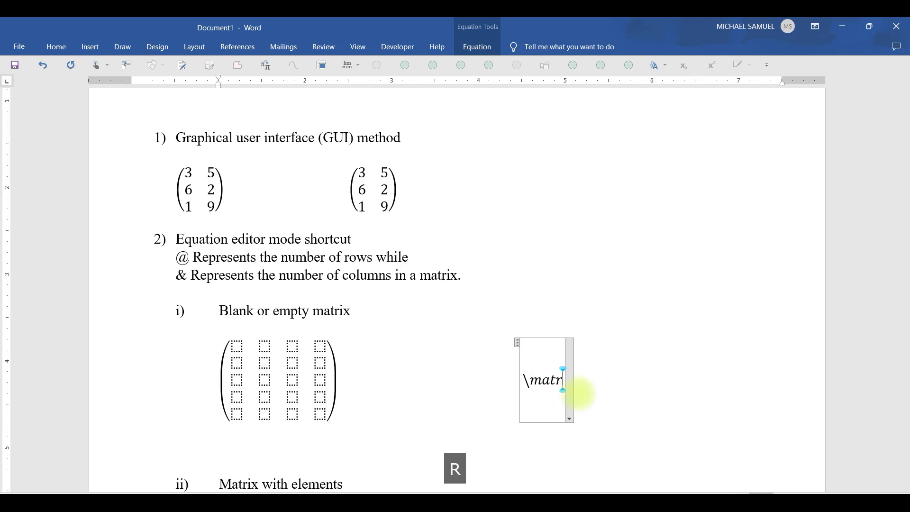
{"action": "type", "text": "ix"}
{"action": "key", "text": "space"}
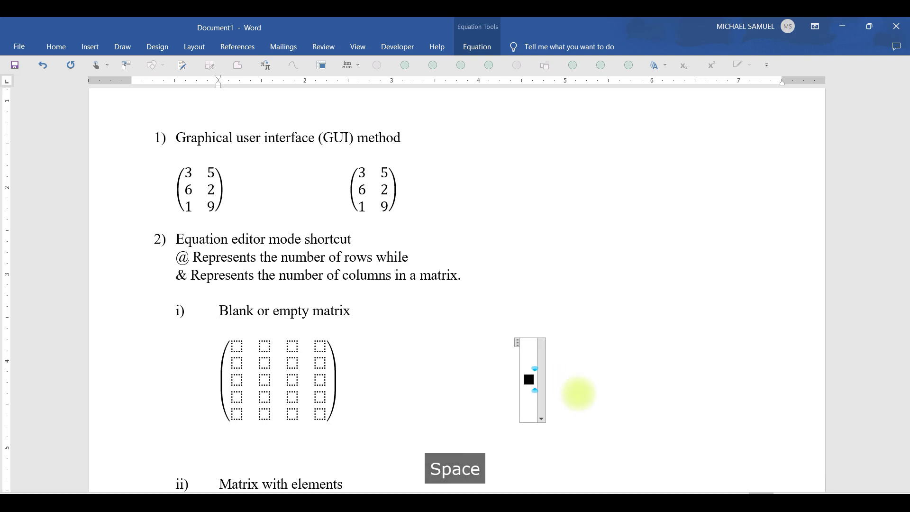
{"action": "type", "text": "("}
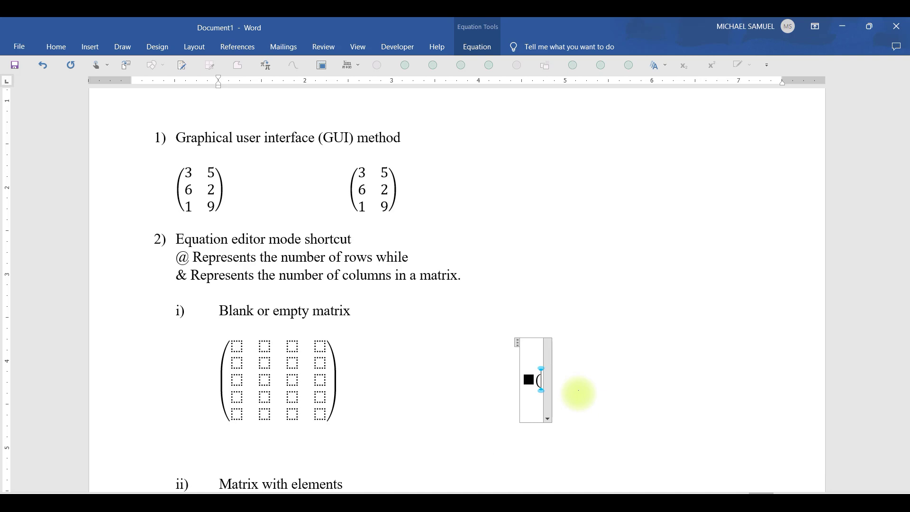
{"action": "type", "text": "@@@"}
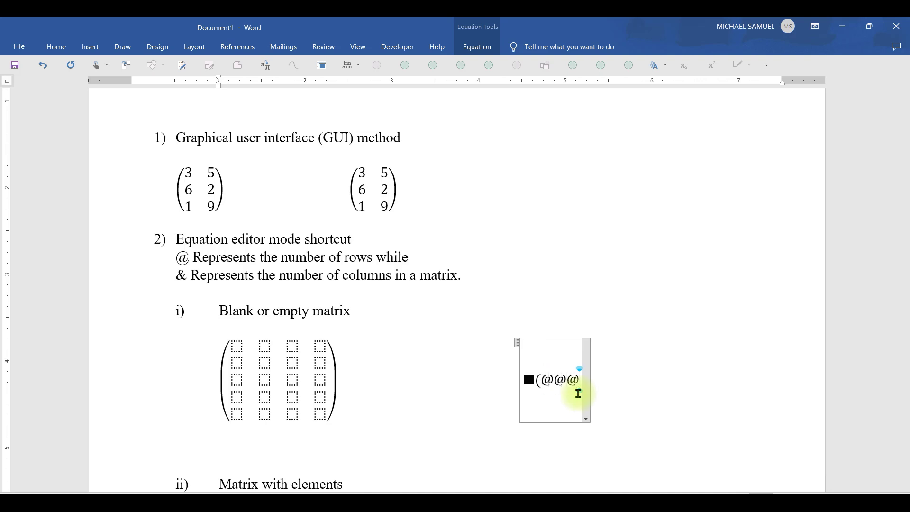
{"action": "type", "text": "@"}
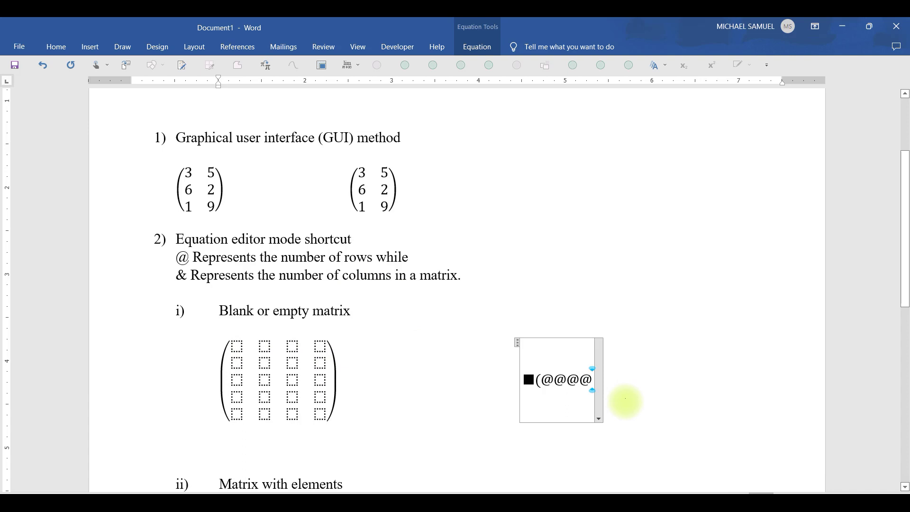
{"action": "type", "text": "&&&"}
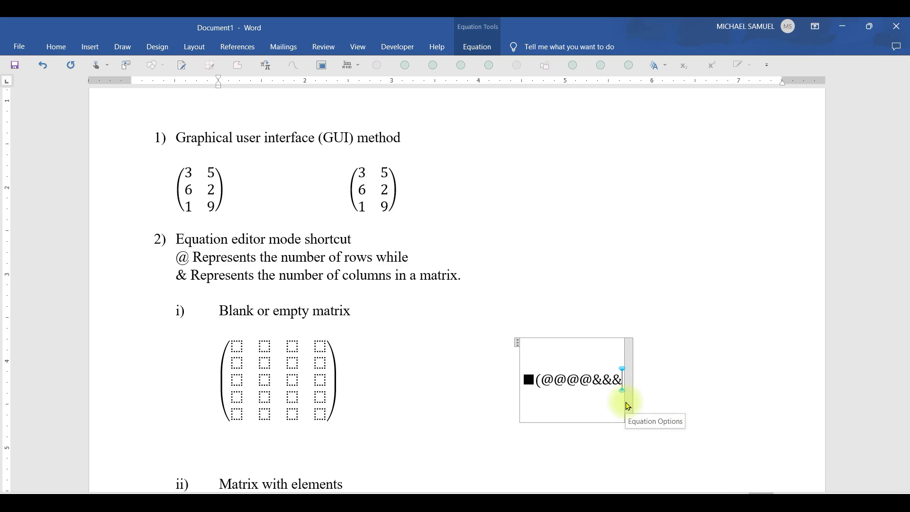
{"action": "type", "text": ")"}
{"action": "key", "text": "space"}
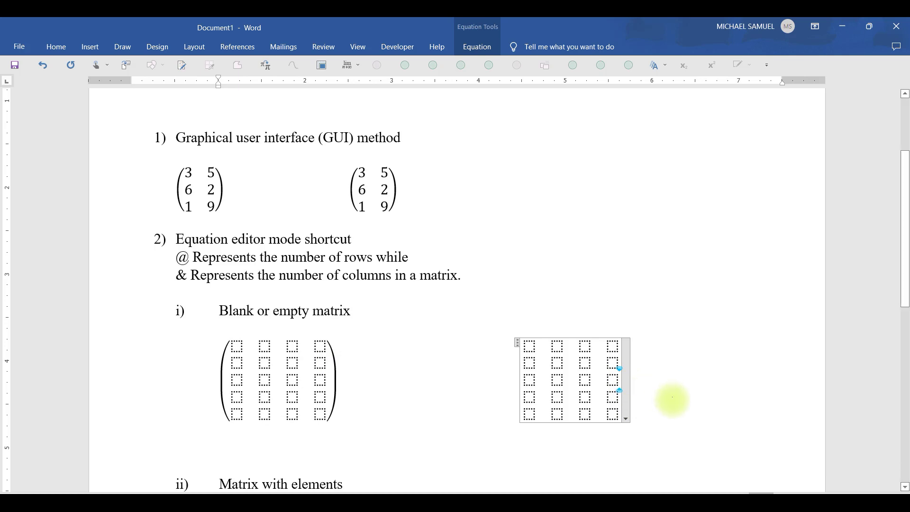
{"action": "type", "text": ")"}
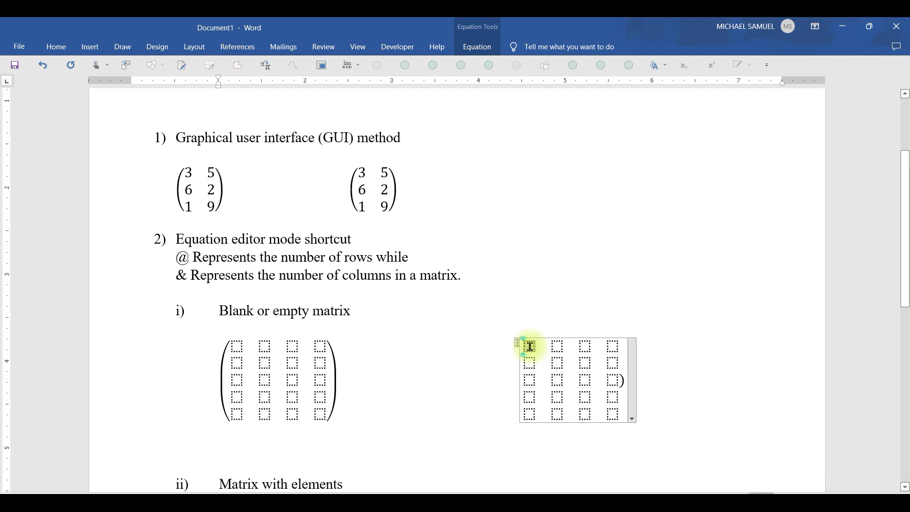
Step: Put a ( before the right-hand empty 5×4 matrix so it gets tall parentheses
{"action": "left_click", "coordinate": [531, 347]}
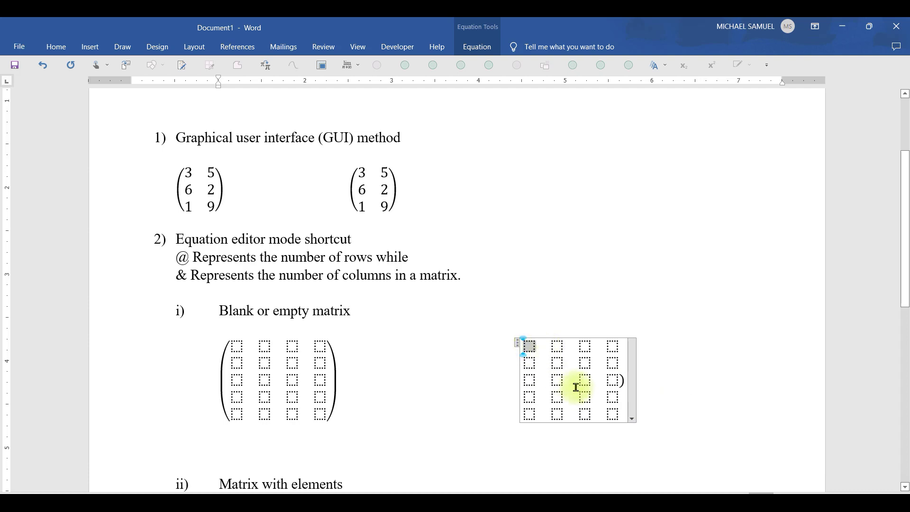
{"action": "key", "text": "Left"}
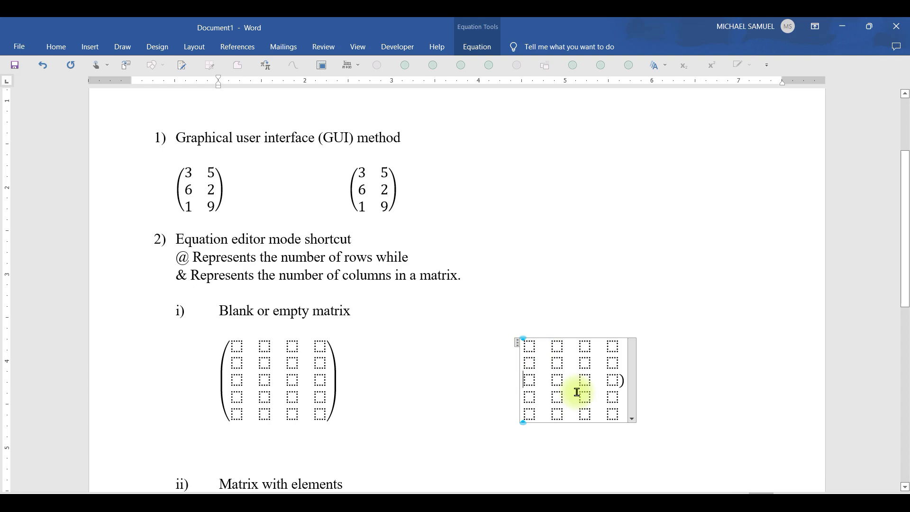
{"action": "type", "text": "("}
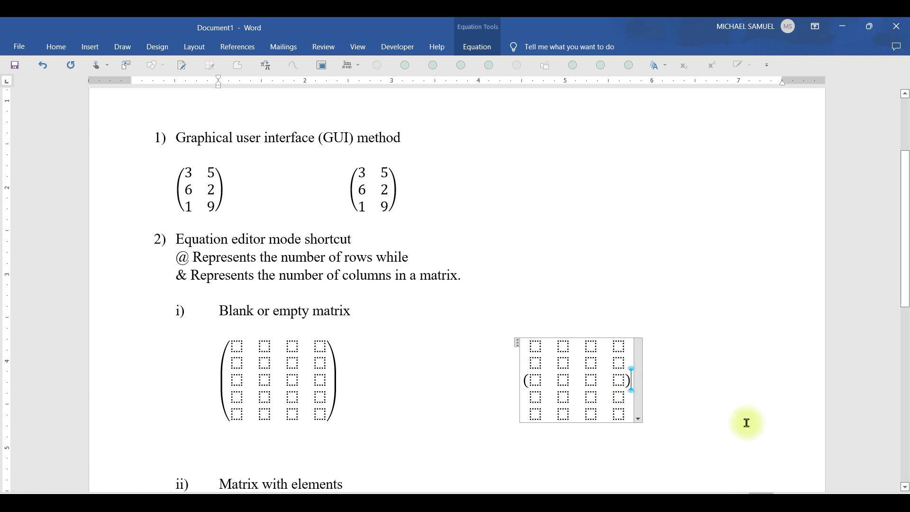
{"action": "key", "text": "space"}
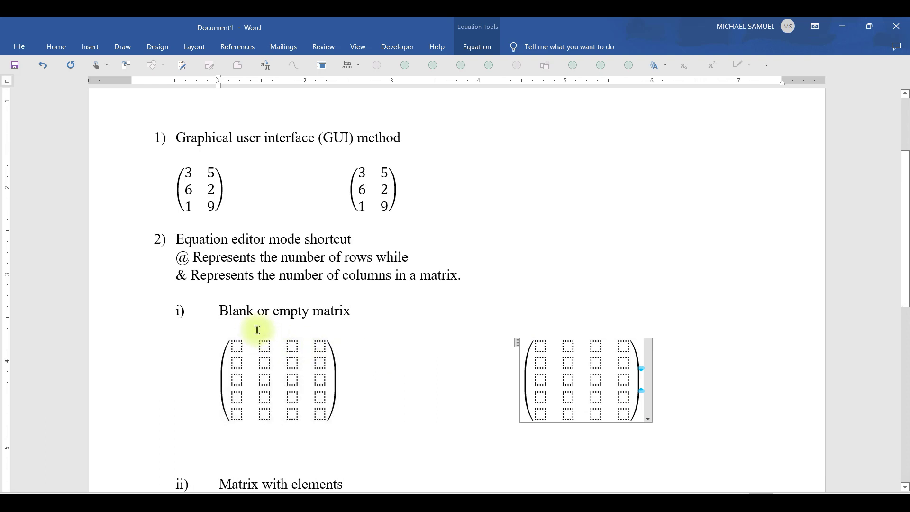
Step: Enter the numbers 1 through 10 into the first entries of the right-hand matrix
{"action": "left_click", "coordinate": [541, 346]}
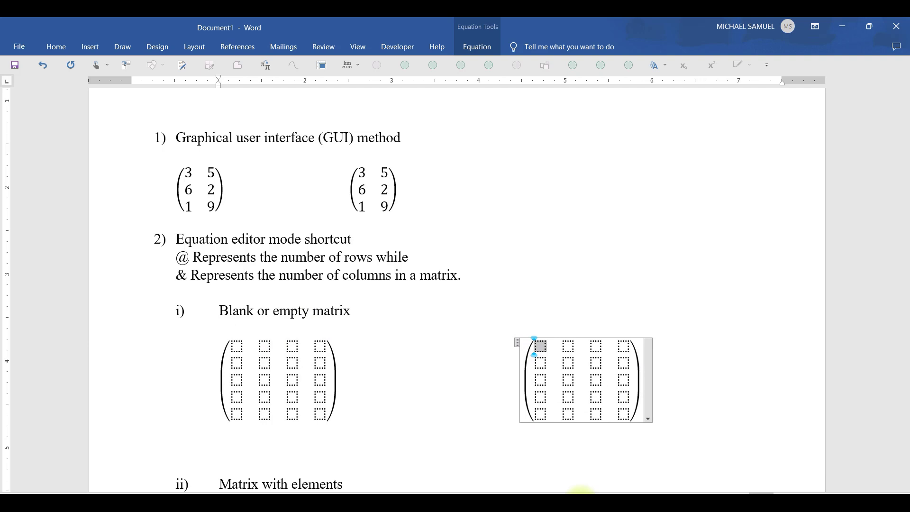
{"action": "type", "text": "1"}
{"action": "key", "text": "Right"}
{"action": "type", "text": "2"}
{"action": "key", "text": "Right"}
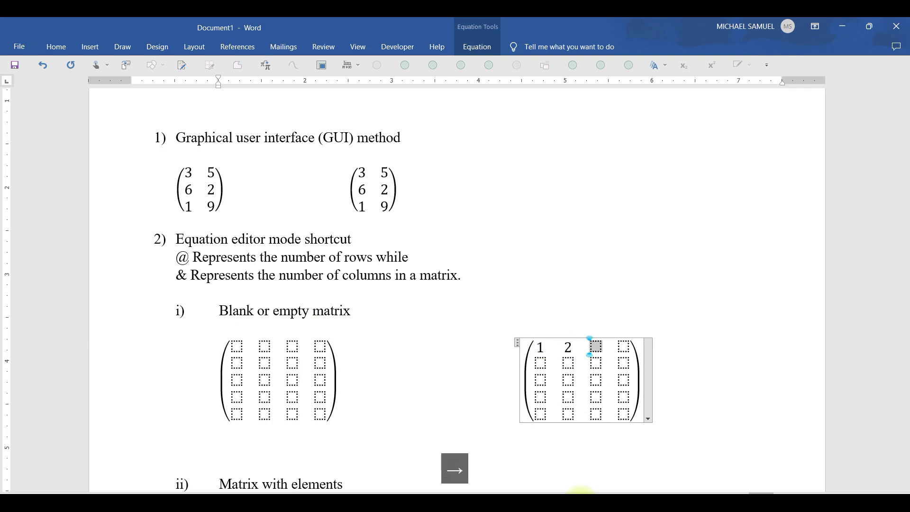
{"action": "type", "text": "3"}
{"action": "key", "text": "Right"}
{"action": "type", "text": "4"}
{"action": "key", "text": "Right"}
{"action": "type", "text": "5"}
{"action": "key", "text": "Right"}
{"action": "type", "text": "6"}
{"action": "key", "text": "Right"}
{"action": "type", "text": "7"}
{"action": "key", "text": "Right"}
{"action": "type", "text": "8"}
{"action": "key", "text": "Right"}
{"action": "type", "text": "9"}
{"action": "key", "text": "Right"}
{"action": "type", "text": "10"}
Step: Enter the numbers 11 through 20 into the remaining matrix entries
{"action": "key", "text": "Right"}
{"action": "type", "text": "11"}
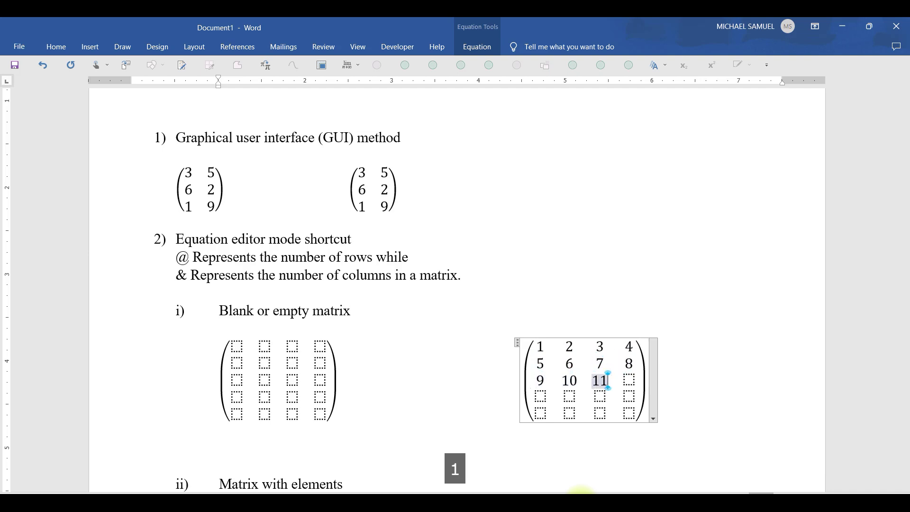
{"action": "key", "text": "Right"}
{"action": "type", "text": "12"}
{"action": "key", "text": "Right"}
{"action": "type", "text": "13"}
{"action": "key", "text": "Right"}
{"action": "type", "text": "1"}
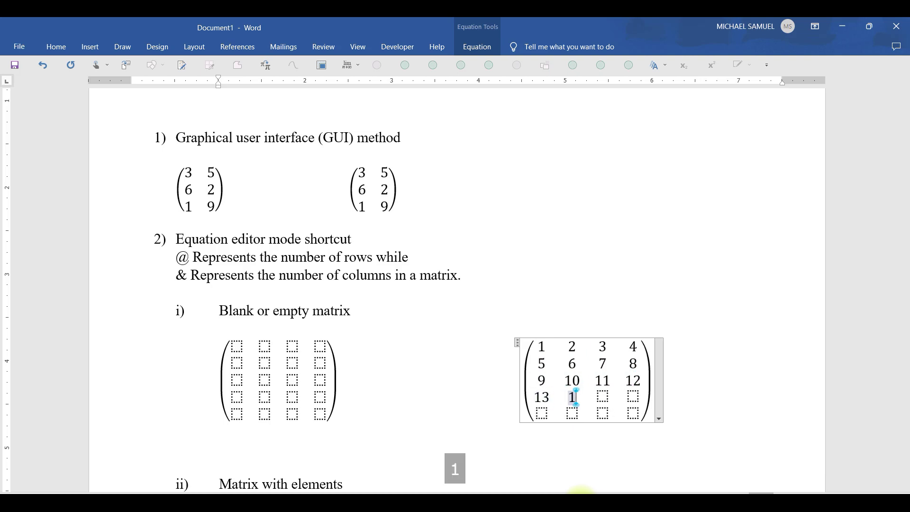
{"action": "type", "text": "4"}
{"action": "key", "text": "Right"}
{"action": "type", "text": "15"}
{"action": "key", "text": "Right"}
{"action": "type", "text": "16"}
{"action": "key", "text": "Right"}
{"action": "type", "text": "17"}
{"action": "key", "text": "Right"}
{"action": "type", "text": "18"}
{"action": "key", "text": "Right"}
{"action": "type", "text": "19"}
{"action": "key", "text": "Right"}
{"action": "type", "text": "20"}
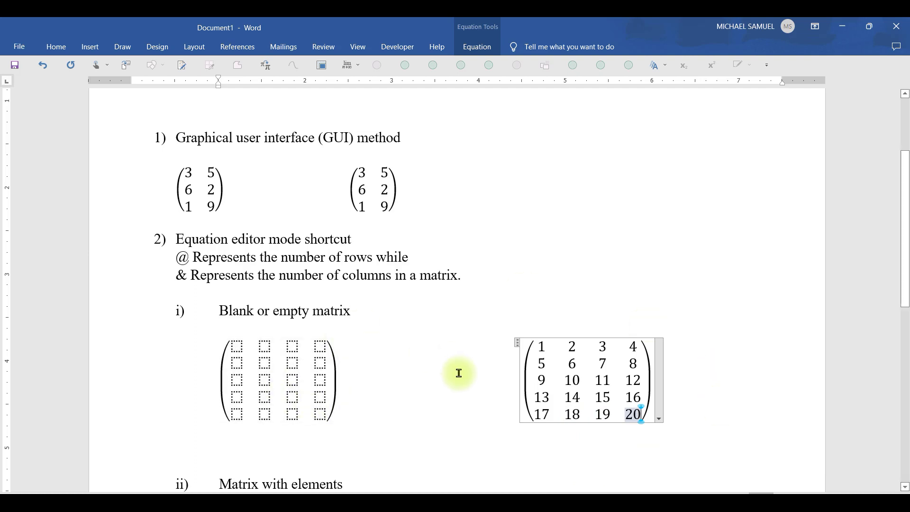
Step: Insert a new empty equation a tab's width after the 3×3 matrix
{"action": "scroll", "coordinate": [459, 373], "scroll_direction": "down", "scroll_amount": 5}
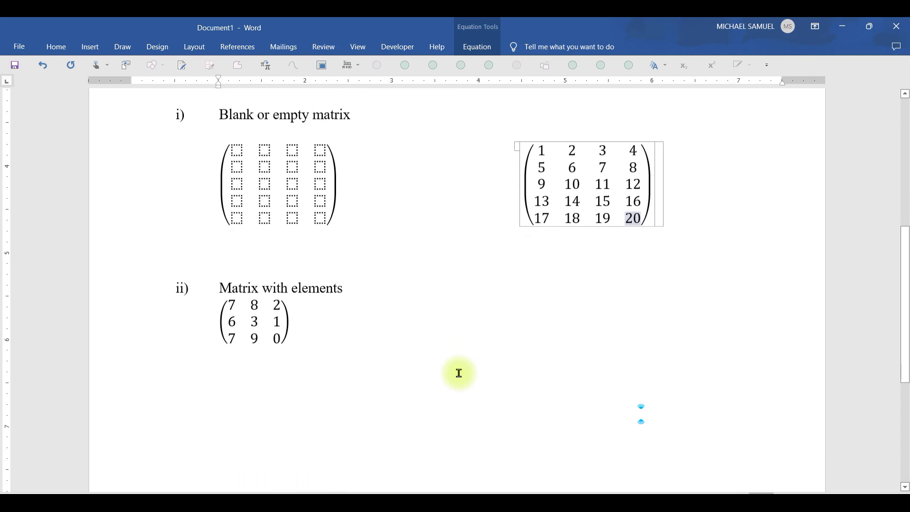
{"action": "left_click", "coordinate": [308, 324]}
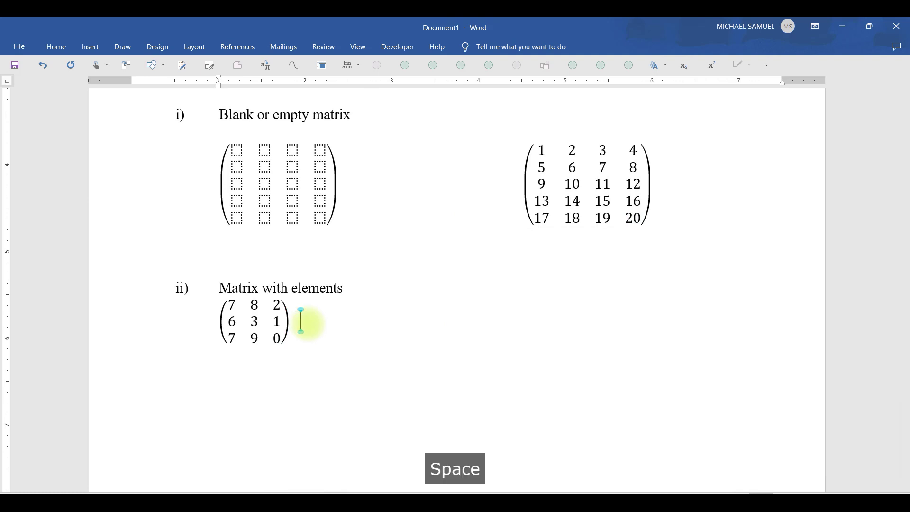
{"action": "key", "text": "Tab"}
{"action": "key", "text": "Tab"}
{"action": "key", "text": "Tab"}
{"action": "key", "text": "Tab"}
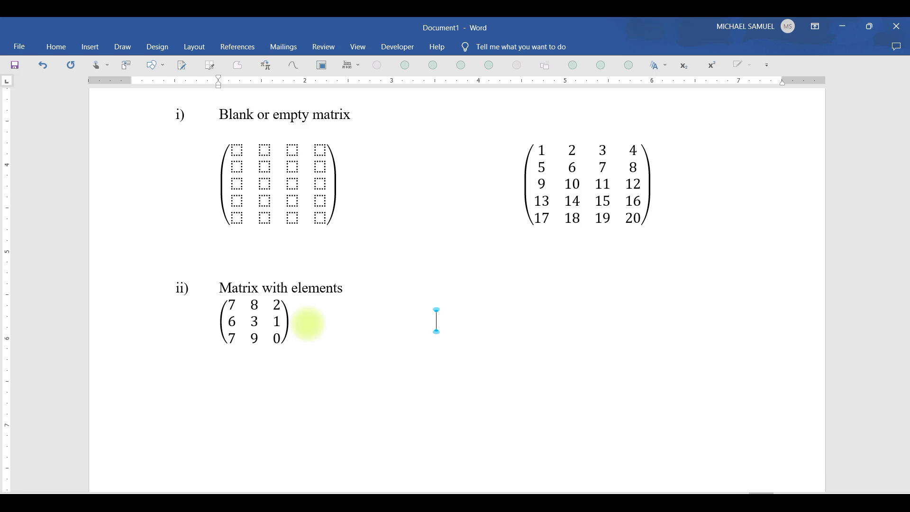
{"action": "key", "text": "alt+equal"}
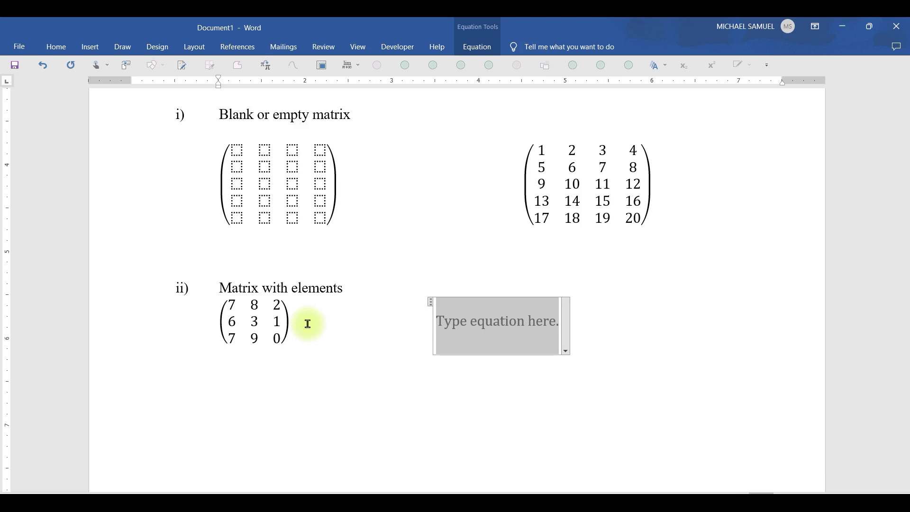
Step: Build a parenthesised matrix with \pmatrix (7&8&2@6&3&1@7&9&0), giving rows 7 8 2, 6 3 1, 7 9 0
{"action": "type", "text": "\\pm"}
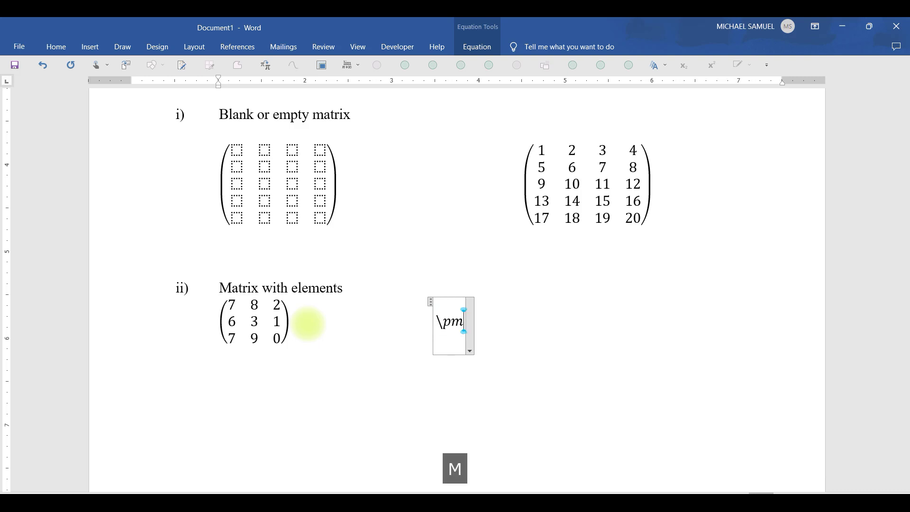
{"action": "type", "text": "atr"}
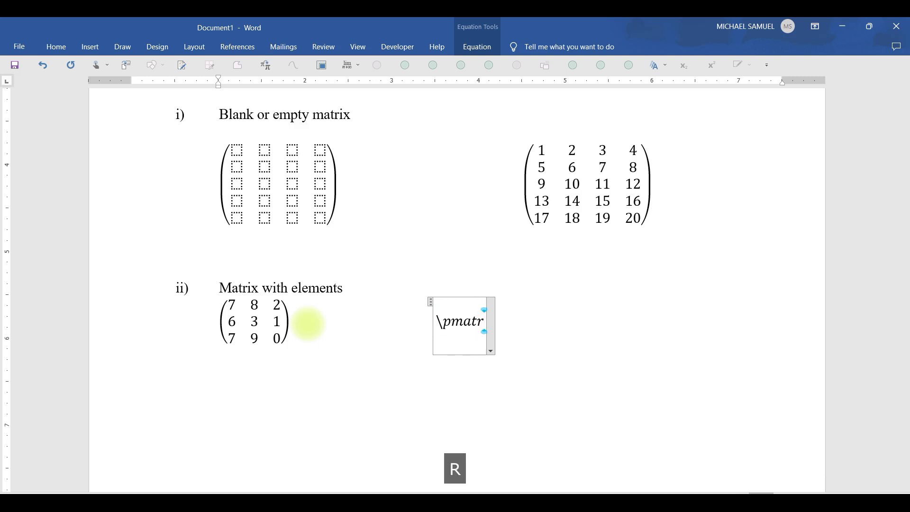
{"action": "type", "text": "ix"}
{"action": "key", "text": "space"}
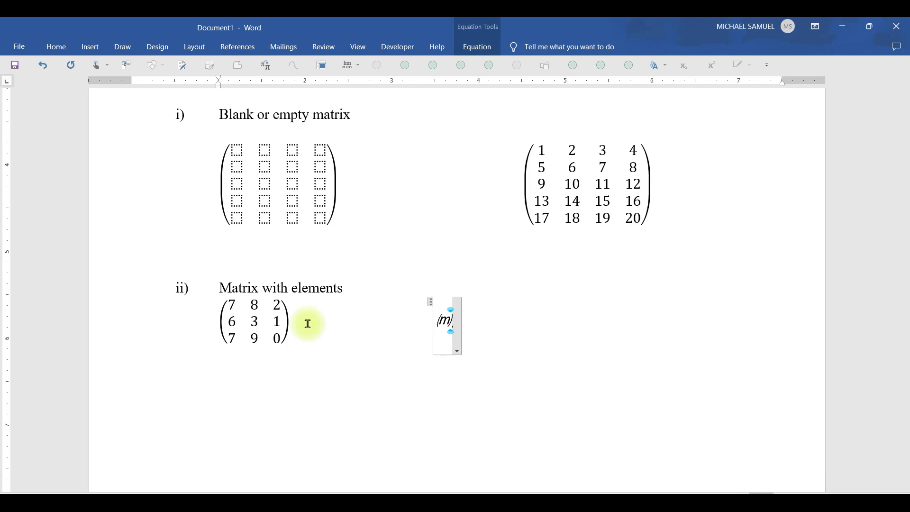
{"action": "type", "text": "("}
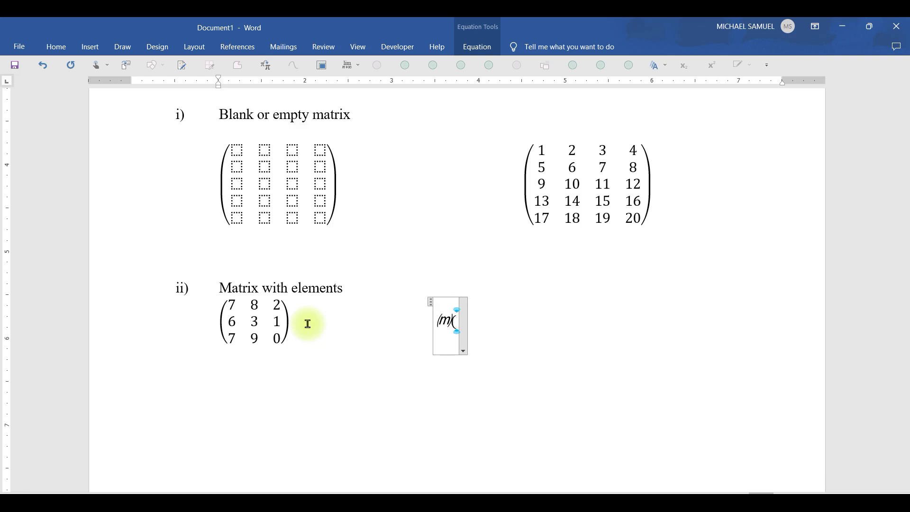
{"action": "type", "text": "7"}
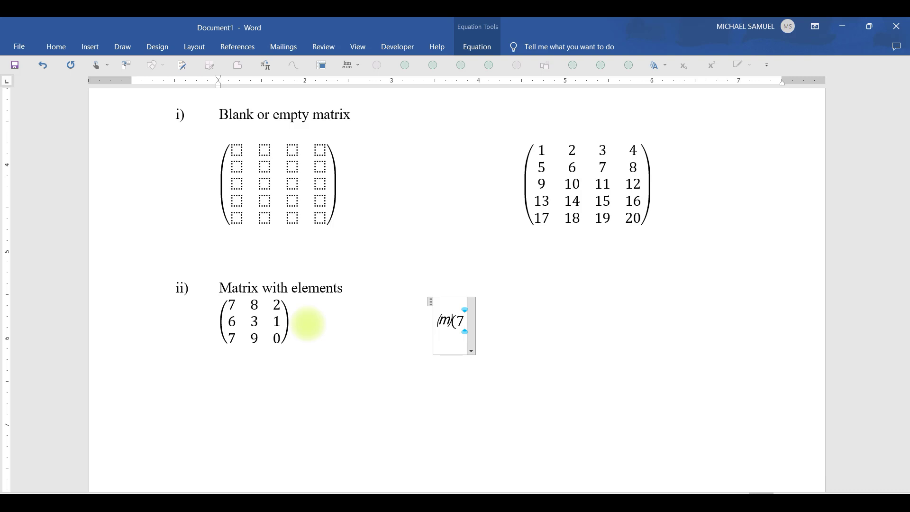
{"action": "type", "text": "&"}
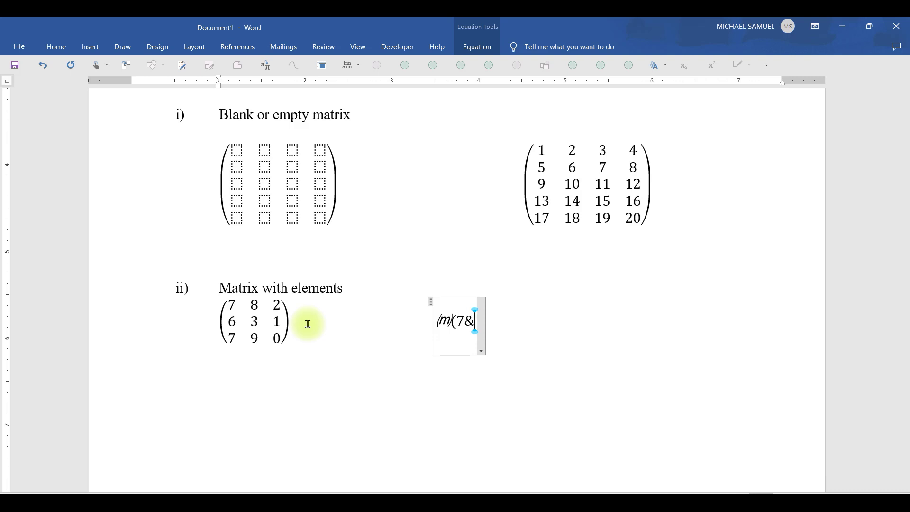
{"action": "type", "text": "8&"}
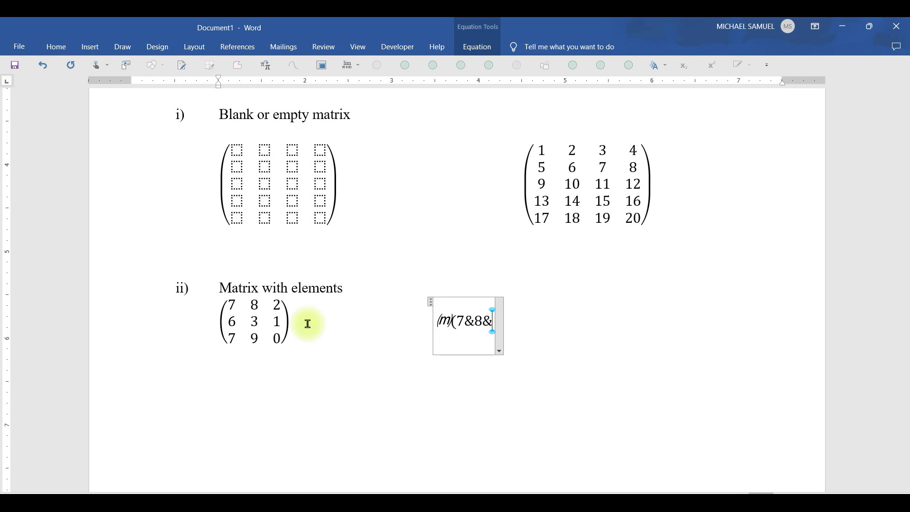
{"action": "type", "text": "2"}
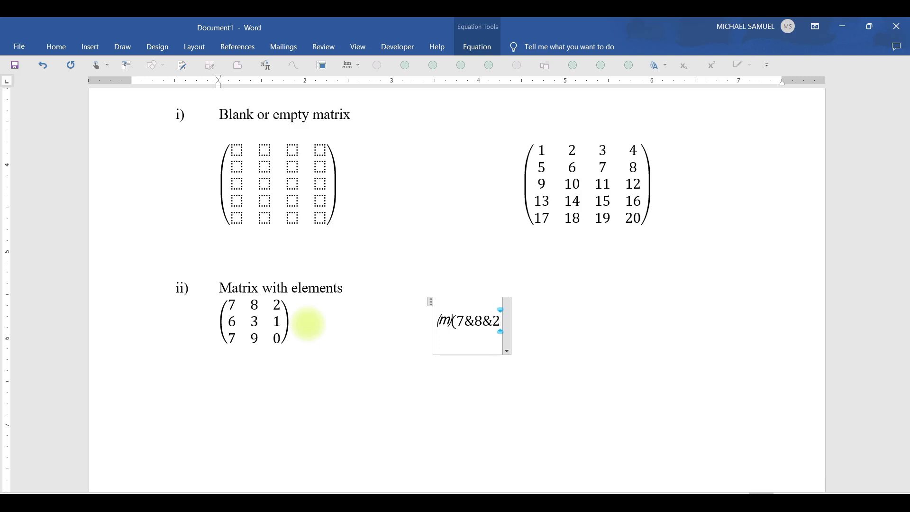
{"action": "type", "text": "@"}
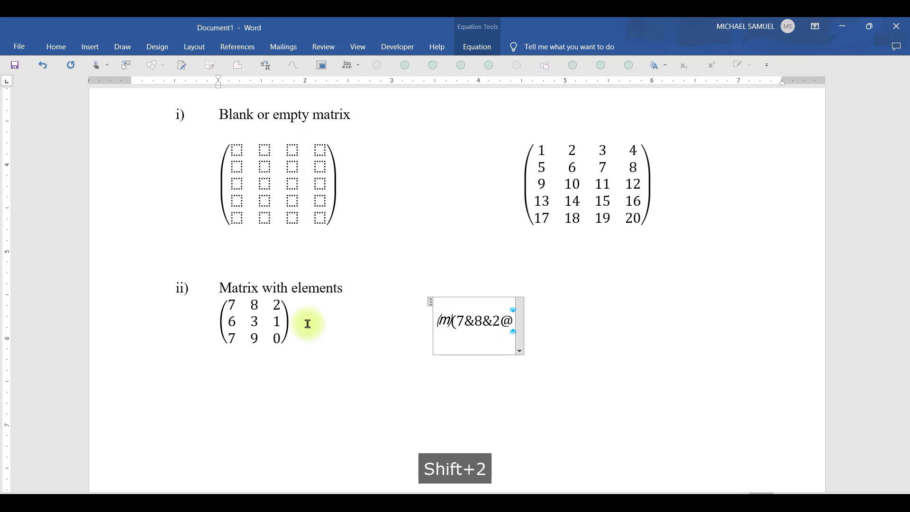
{"action": "type", "text": "6"}
{"action": "scroll", "coordinate": [308, 324], "scroll_direction": "down", "scroll_amount": 3}
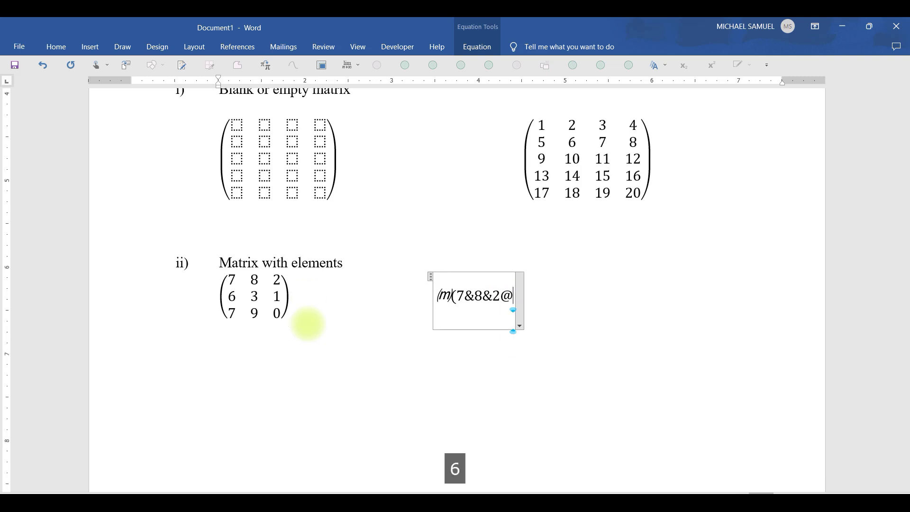
{"action": "type", "text": "&"}
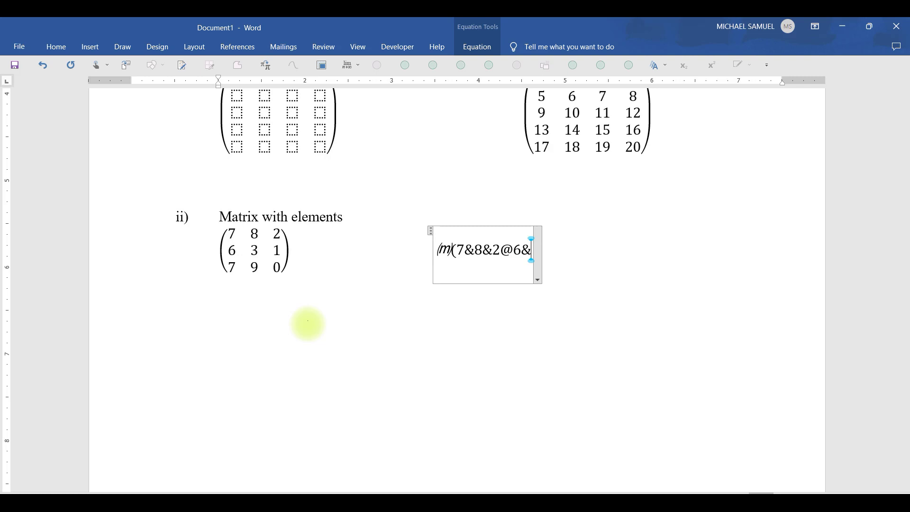
{"action": "type", "text": "3&"}
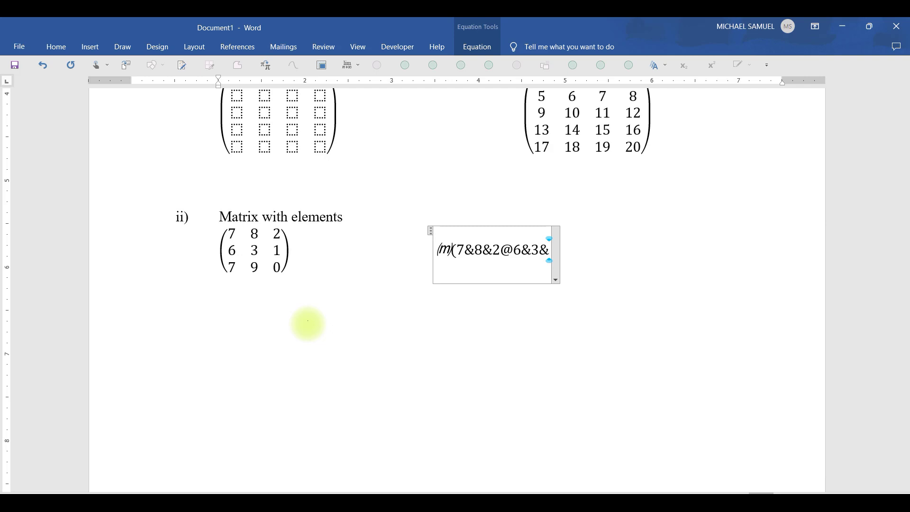
{"action": "type", "text": "1@"}
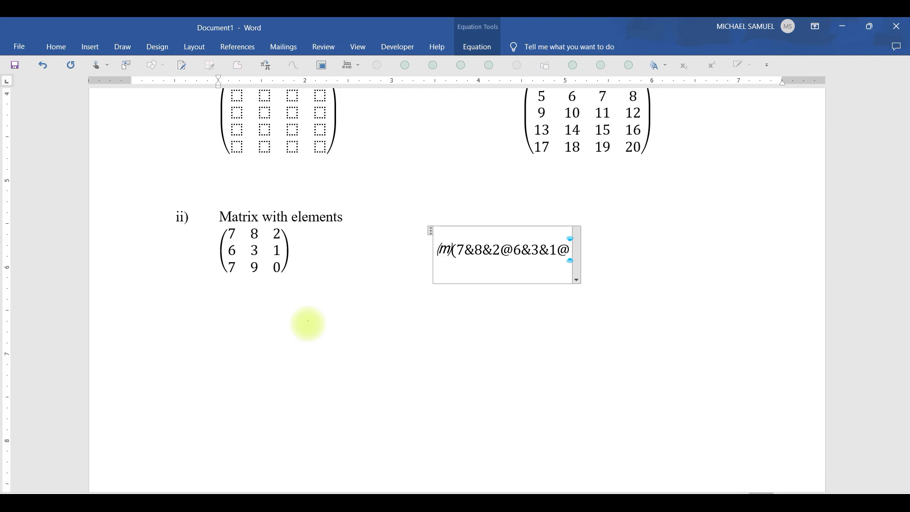
{"action": "type", "text": "7&"}
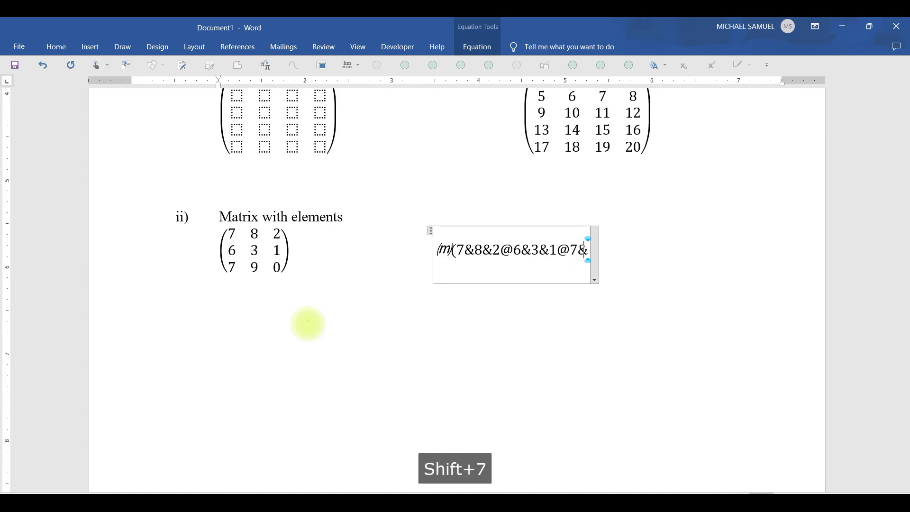
{"action": "type", "text": "9"}
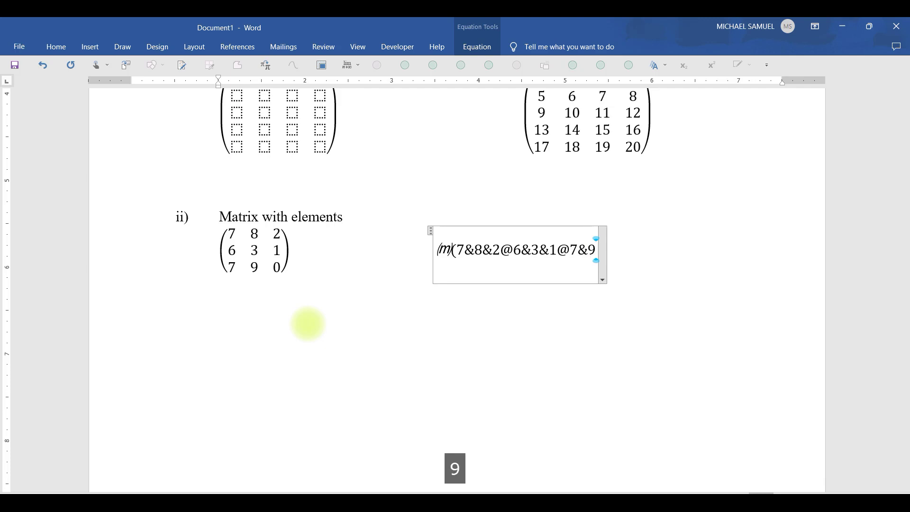
{"action": "type", "text": "&0"}
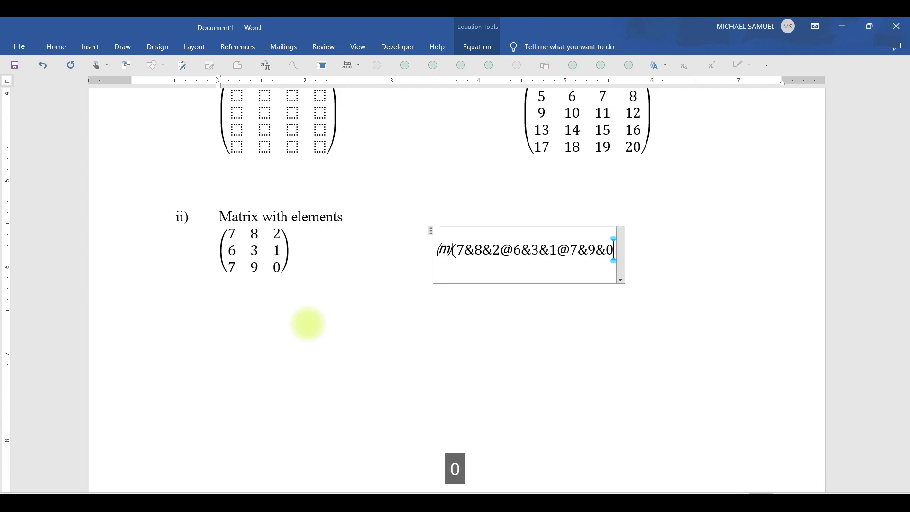
{"action": "type", "text": ")"}
{"action": "key", "text": "space"}
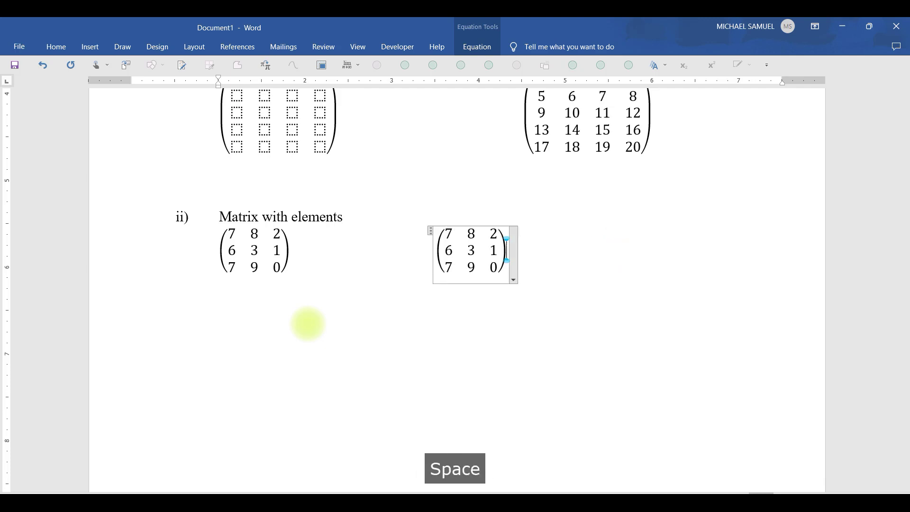